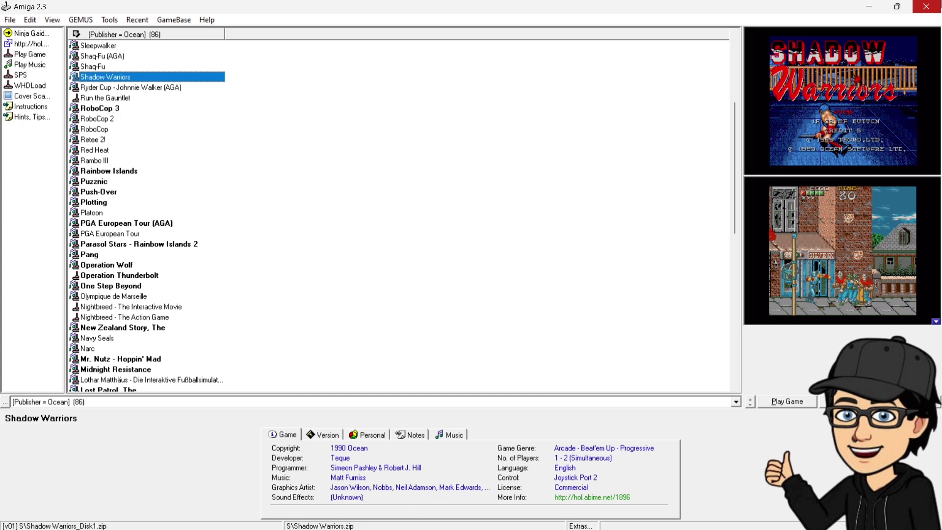
Step through the Ocean games from Run the Gauntlet, RoboCop and Puzznic down past Pang and Operation Thunderbolt
{"action": "key", "text": "Down"}
{"action": "key", "text": "Down"}
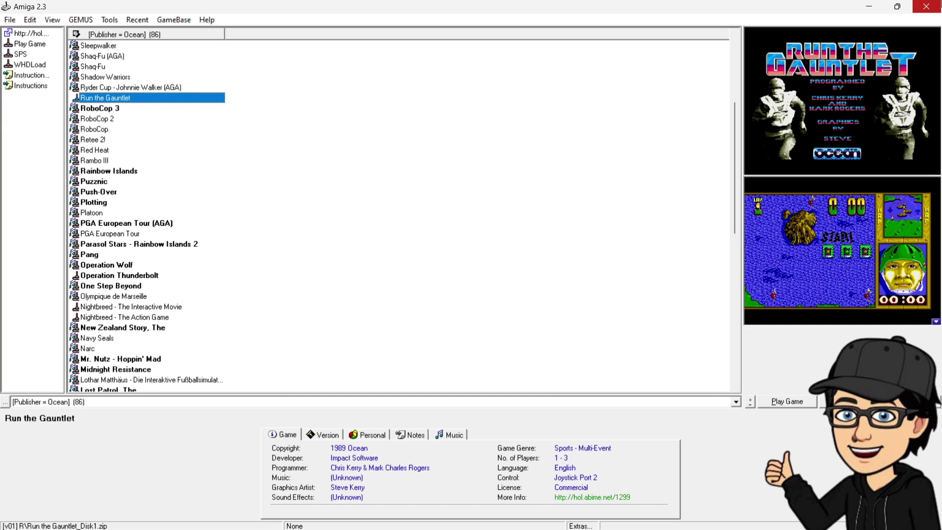
{"action": "key", "text": "Down"}
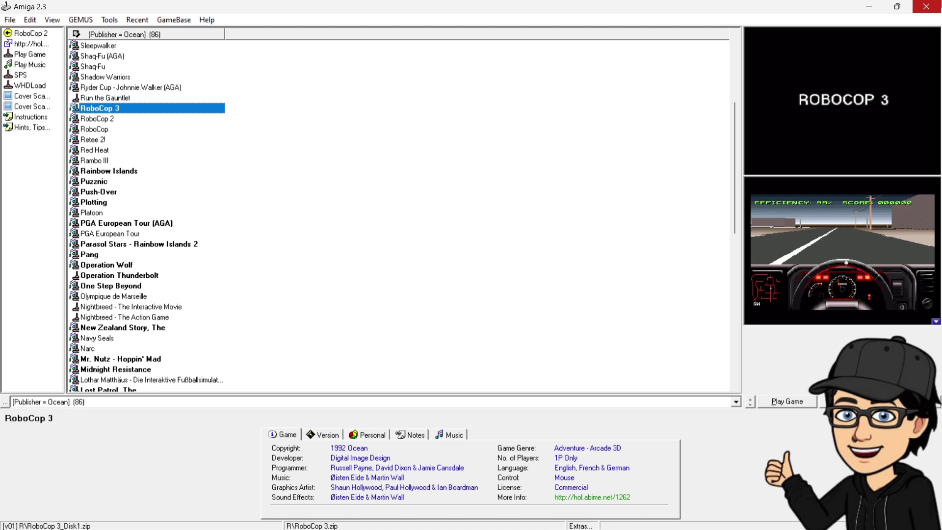
{"action": "key", "text": "Down"}
{"action": "key", "text": "Down"}
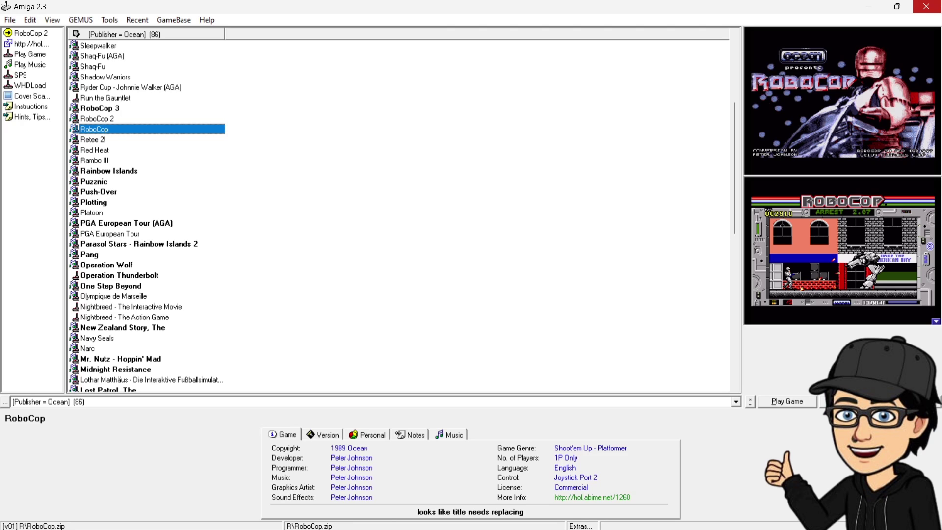
{"action": "left_click", "coordinate": [94, 139]}
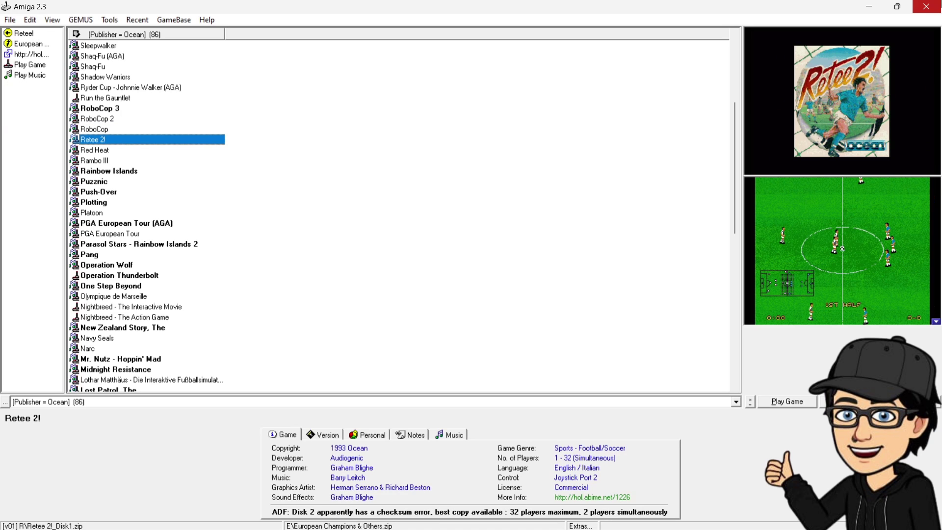
{"action": "key", "text": "Down"}
{"action": "key", "text": "Down"}
{"action": "key", "text": "Down"}
{"action": "key", "text": "Down"}
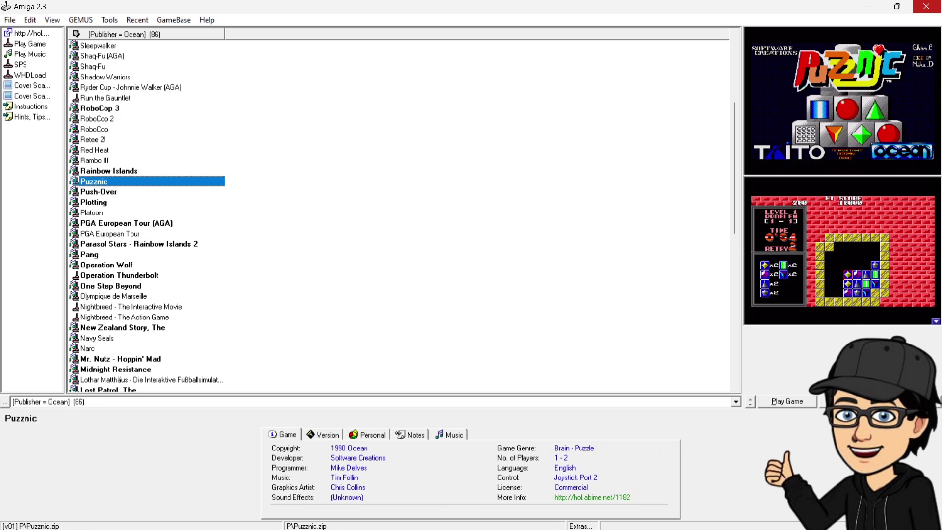
{"action": "key", "text": "Down"}
{"action": "key", "text": "Down"}
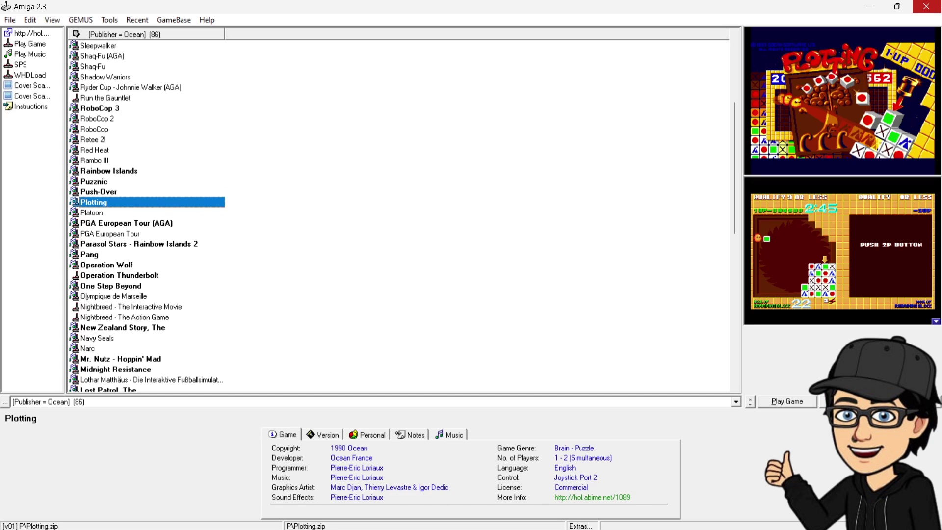
{"action": "key", "text": "Down"}
{"action": "key", "text": "Down"}
{"action": "key", "text": "Down"}
{"action": "key", "text": "Down"}
{"action": "key", "text": "Down"}
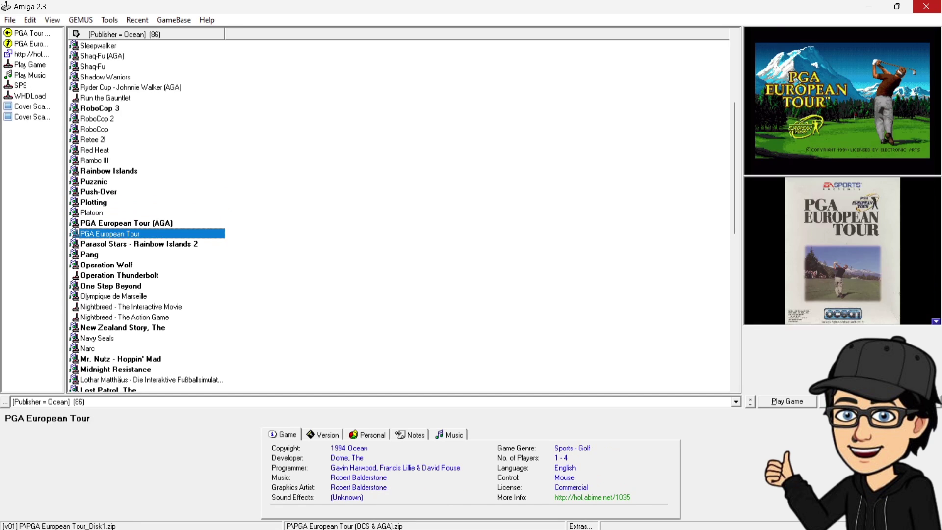
{"action": "key", "text": "Down"}
{"action": "key", "text": "Down"}
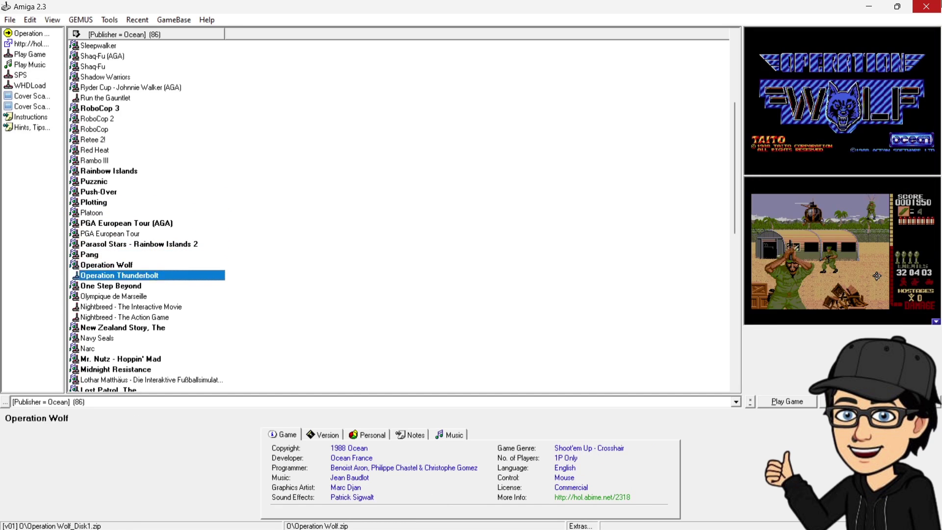
{"action": "key", "text": "Down"}
{"action": "key", "text": "Down"}
{"action": "key", "text": "Down"}
{"action": "key", "text": "Down"}
{"action": "key", "text": "Down"}
{"action": "key", "text": "Down"}
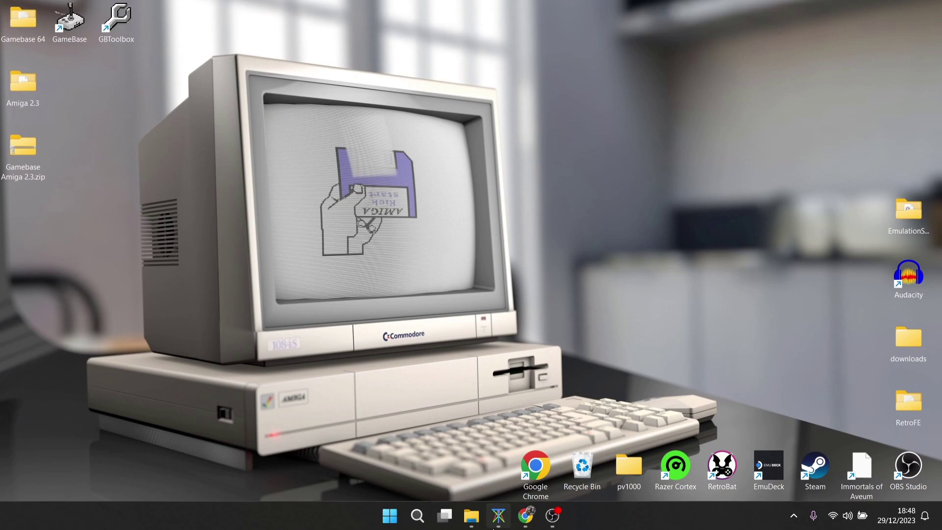
Open Chrome, scroll the Gamebase Amiga 2.3 forum thread, then switch to the GB64.COM downloads page
{"action": "left_click", "coordinate": [517, 520]}
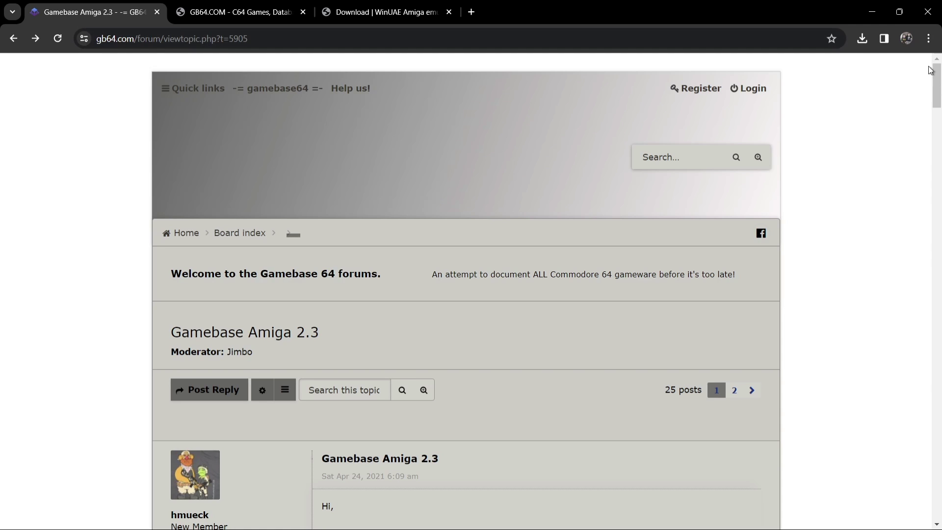
{"action": "left_click_drag", "start_coordinate": [939, 78], "coordinate": [938, 100]}
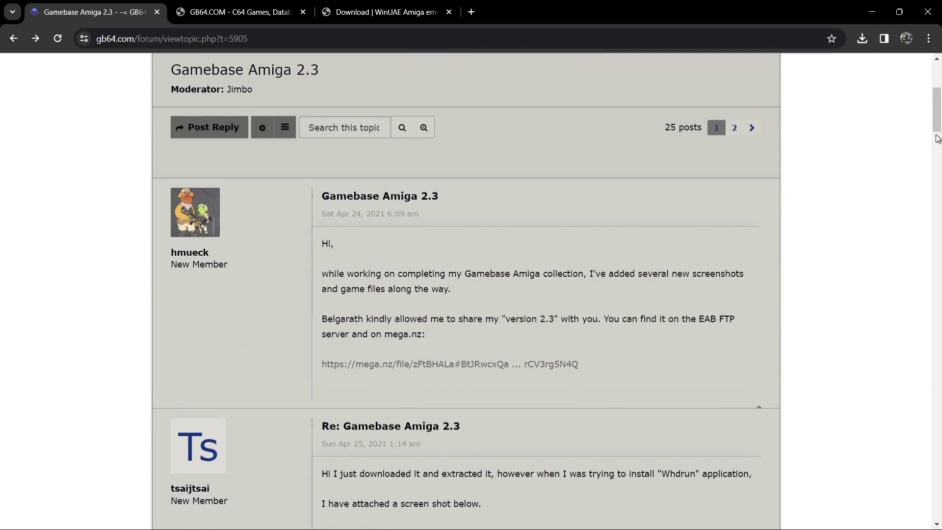
{"action": "left_click_drag", "start_coordinate": [936, 119], "coordinate": [936, 99]}
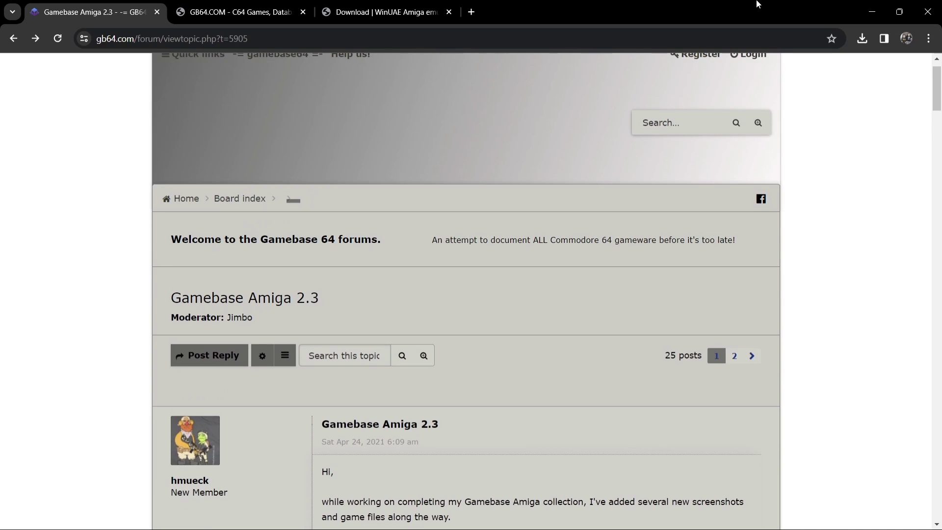
{"action": "left_click", "coordinate": [240, 5]}
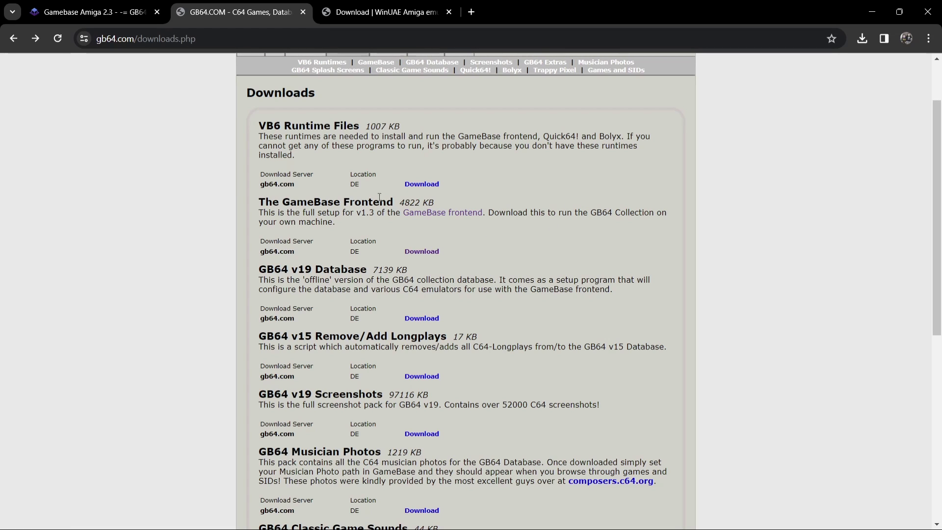
Download gamebase-setup-v1.3-full.exe, keeping the unverified file, then go to the WinUAE download page
{"action": "left_click", "coordinate": [421, 252]}
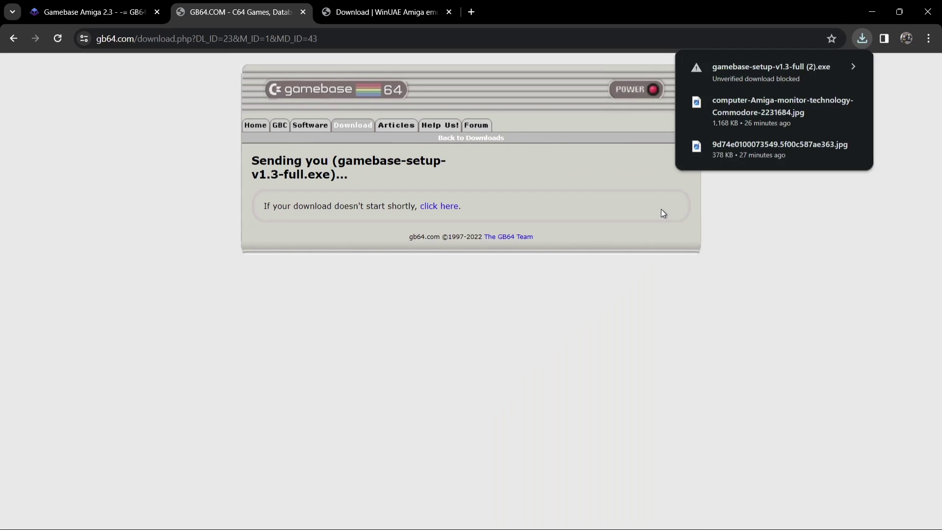
{"action": "left_click", "coordinate": [816, 90]}
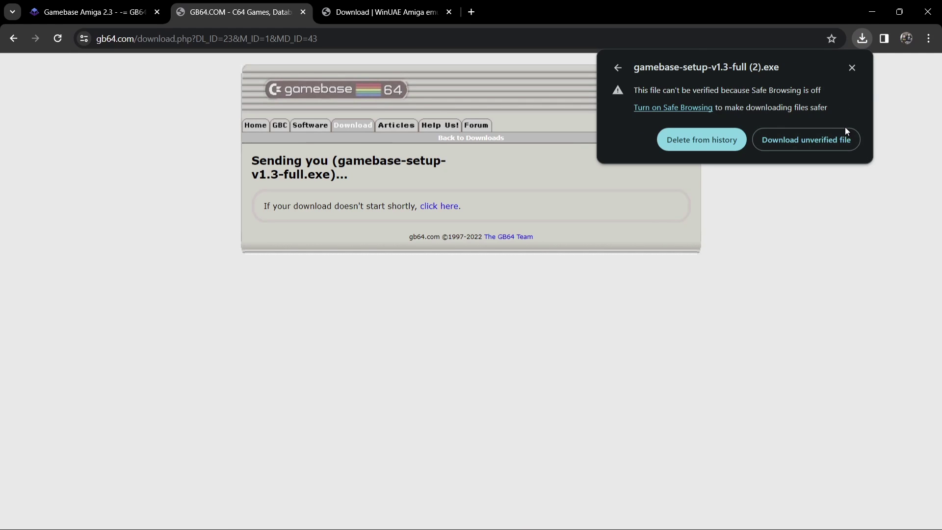
{"action": "left_click", "coordinate": [839, 147]}
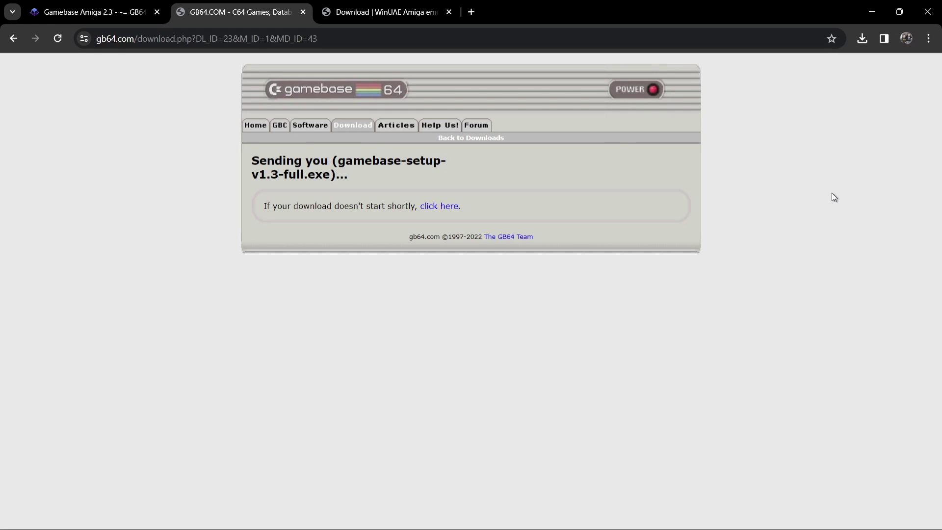
{"action": "left_click", "coordinate": [417, 8]}
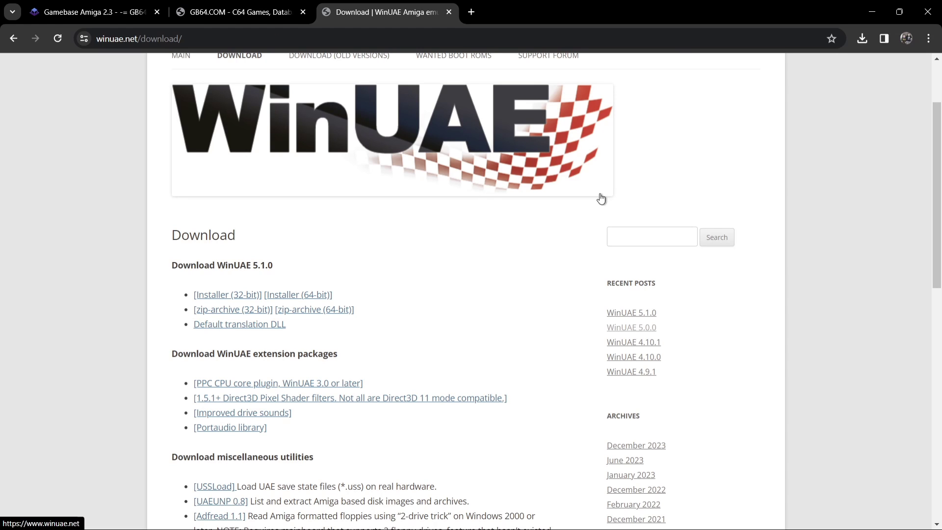
Download and run the WinUAE 5.1.0 64-bit installer, keeping default features and location
{"action": "left_click", "coordinate": [324, 297]}
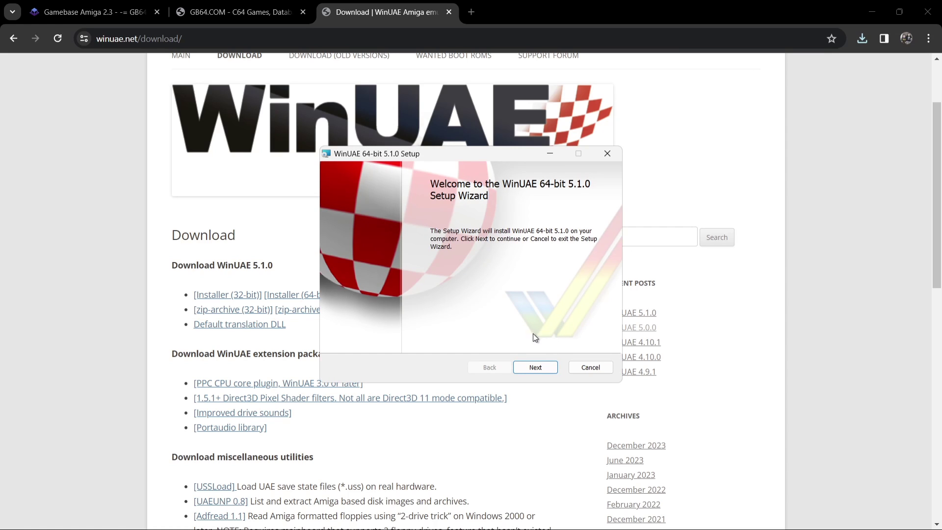
{"action": "left_click", "coordinate": [536, 367]}
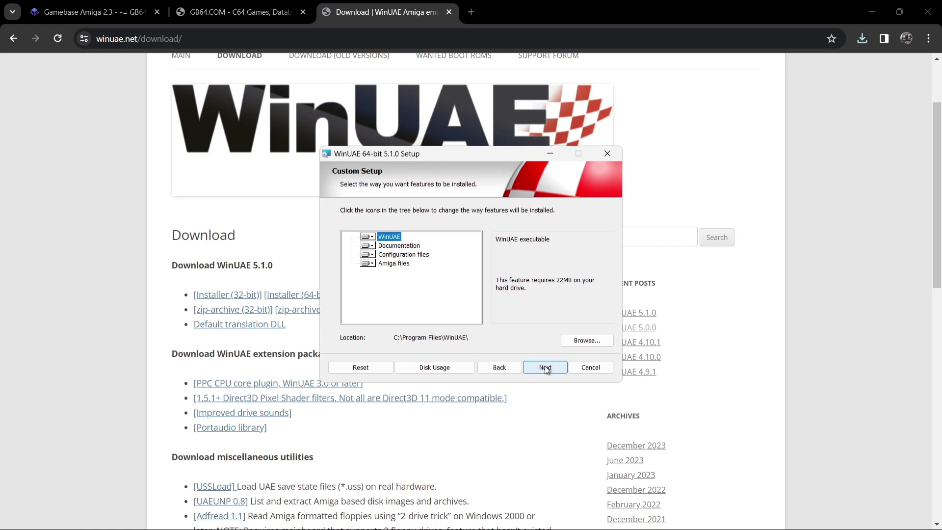
{"action": "left_click", "coordinate": [545, 367]}
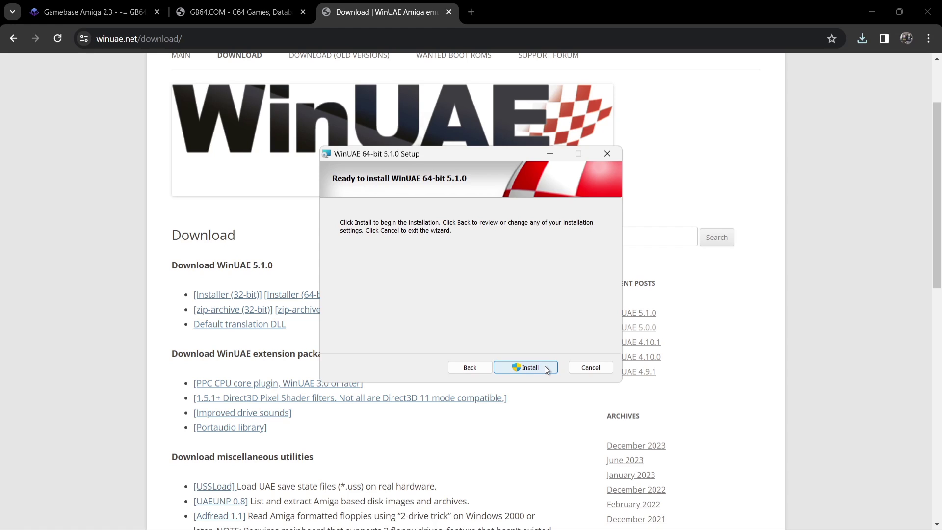
{"action": "left_click", "coordinate": [547, 369]}
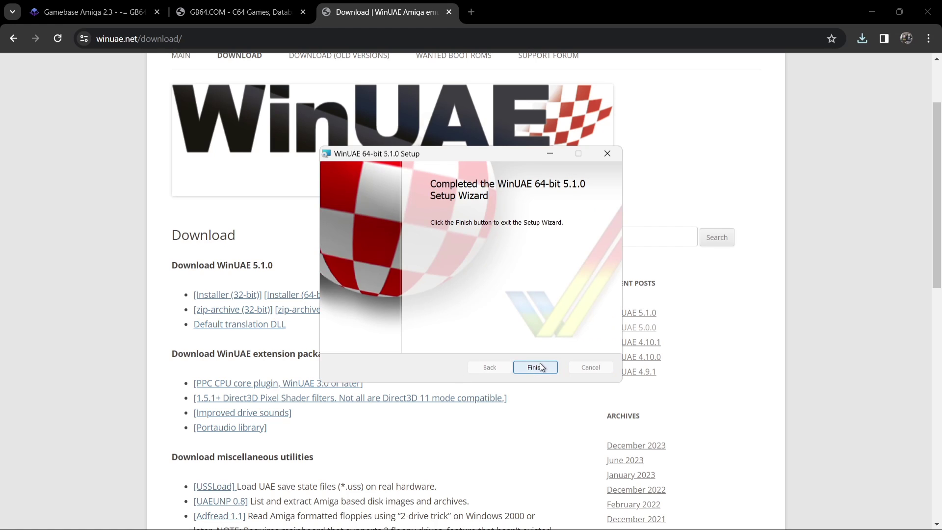
{"action": "left_click", "coordinate": [535, 367]}
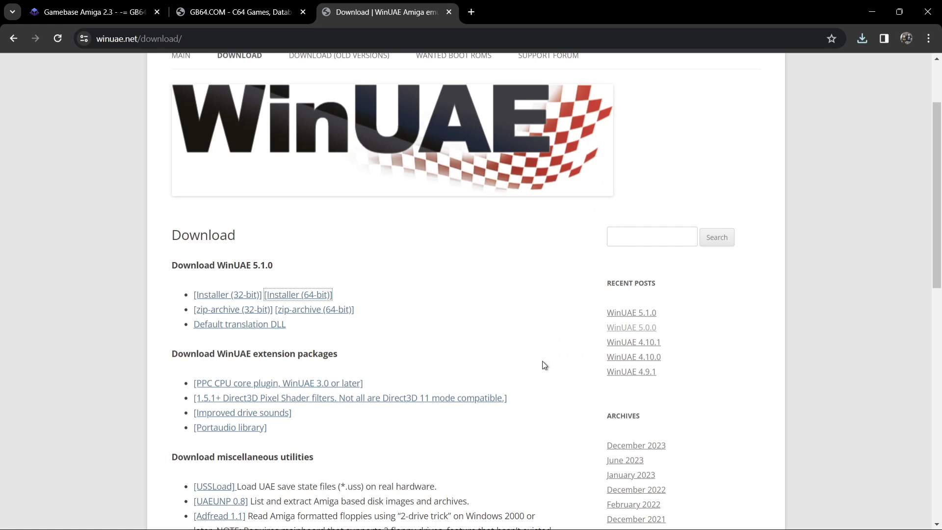
Minimise Chrome and create a new desktop folder named GAMEBASEAMIGA
{"action": "left_click", "coordinate": [872, 12]}
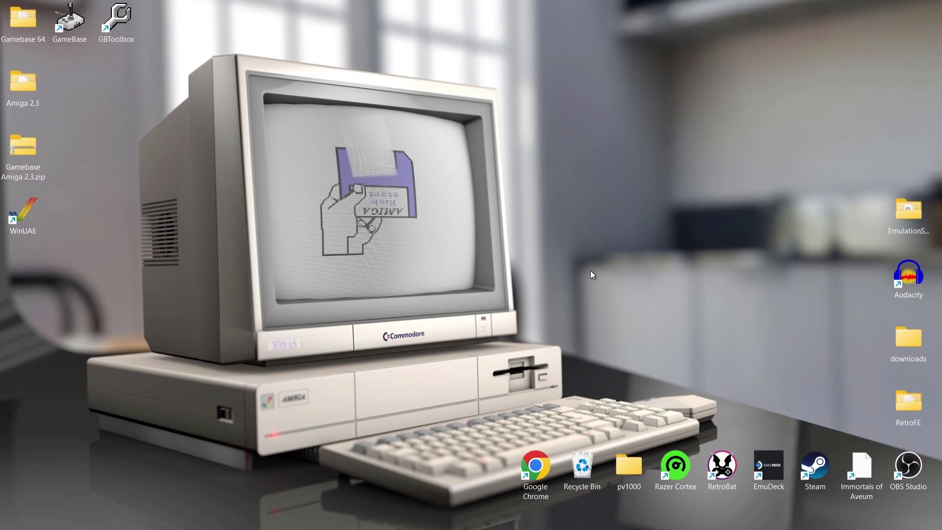
{"action": "right_click", "coordinate": [603, 192]}
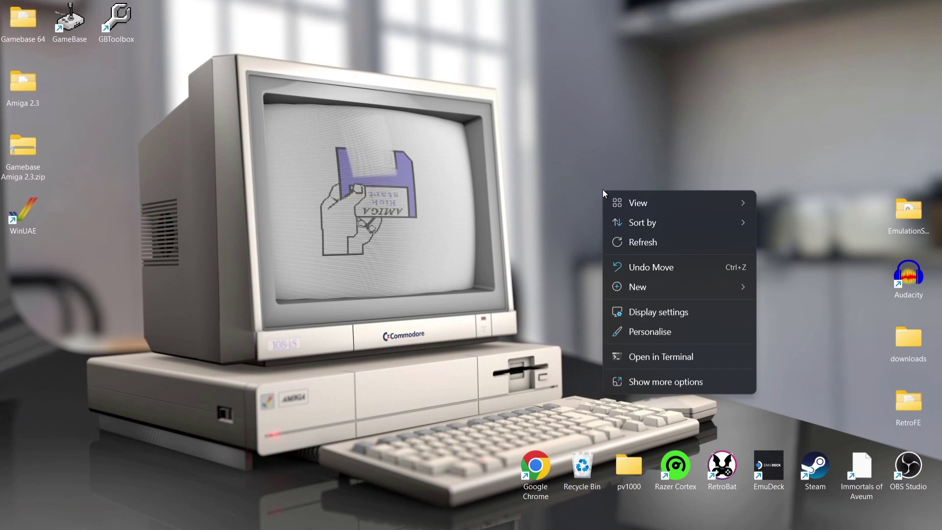
{"action": "mouse_move", "coordinate": [629, 284]}
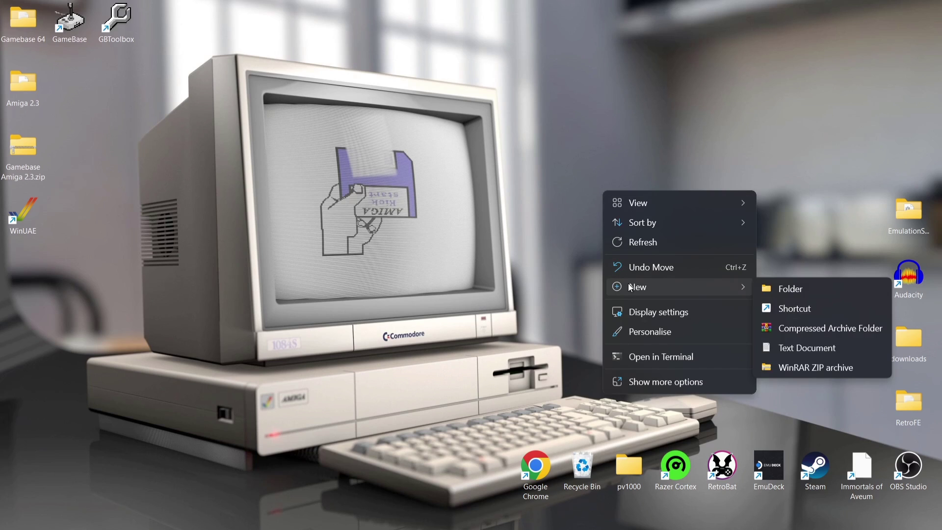
{"action": "left_click", "coordinate": [776, 289]}
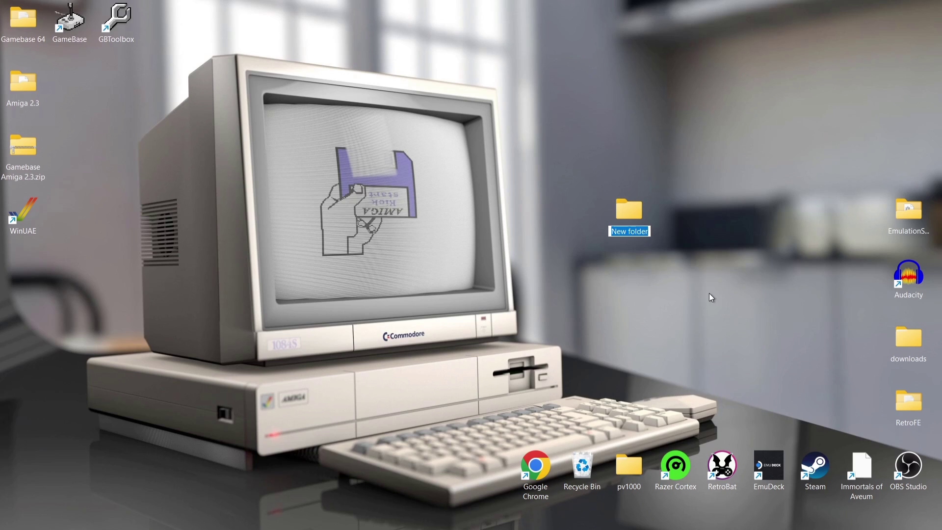
{"action": "type", "text": "GAMEBASEAMIGA"}
{"action": "key", "text": "Return"}
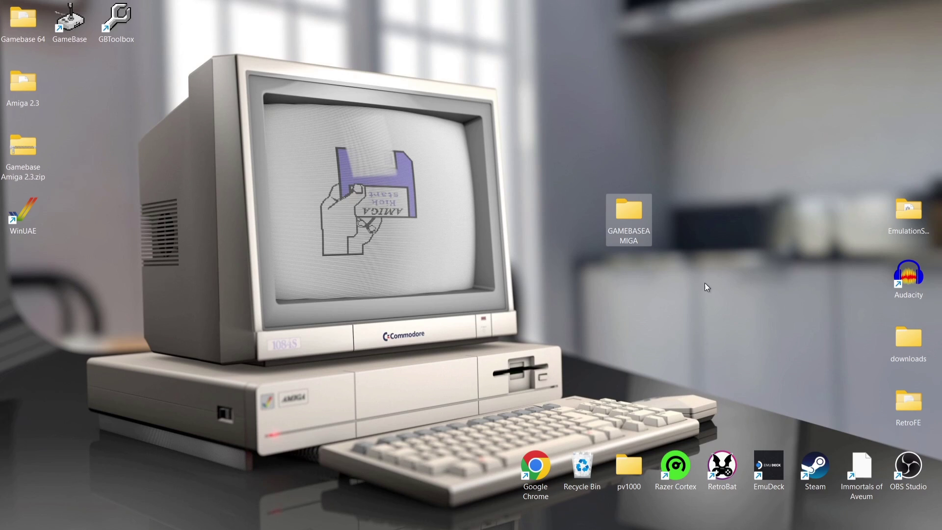
Delete the GAMEBASEAMIGA folder, then open and close the Gamebase 64 folder
{"action": "right_click", "coordinate": [631, 221]}
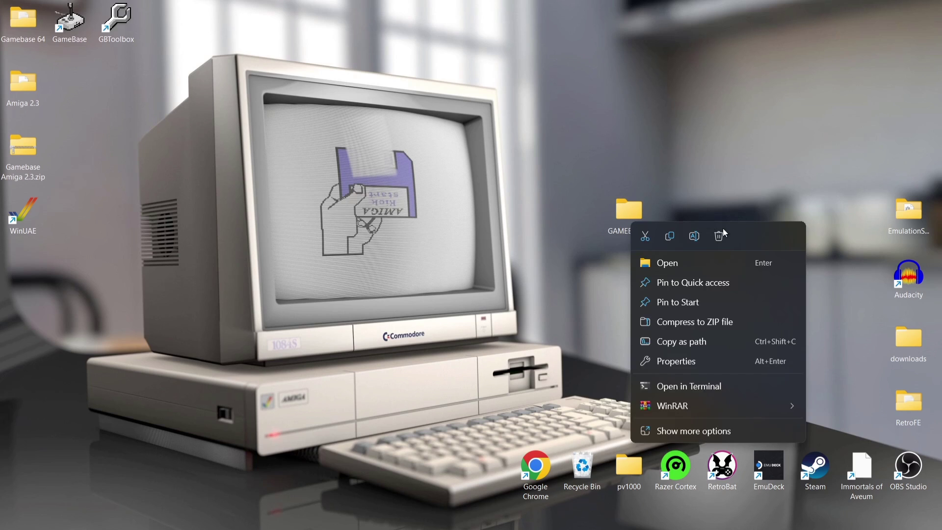
{"action": "left_click", "coordinate": [723, 236]}
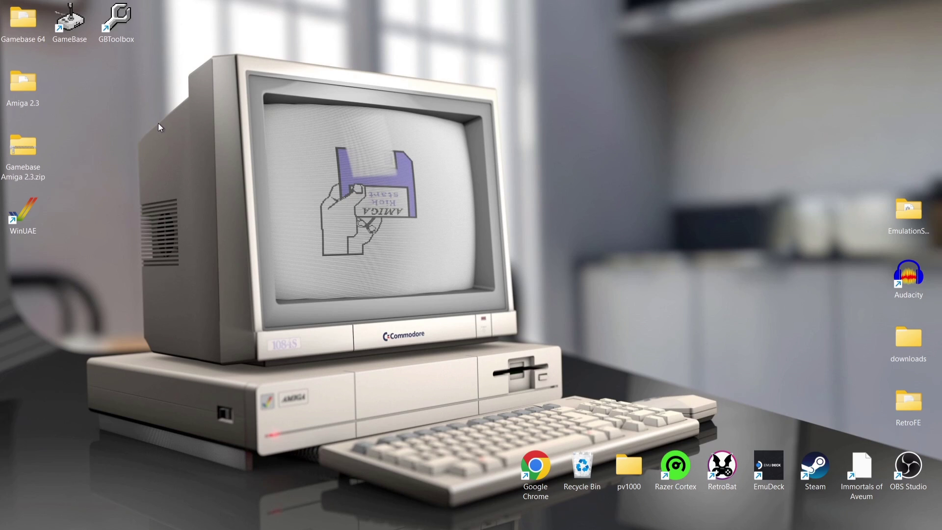
{"action": "double_click", "coordinate": [26, 28]}
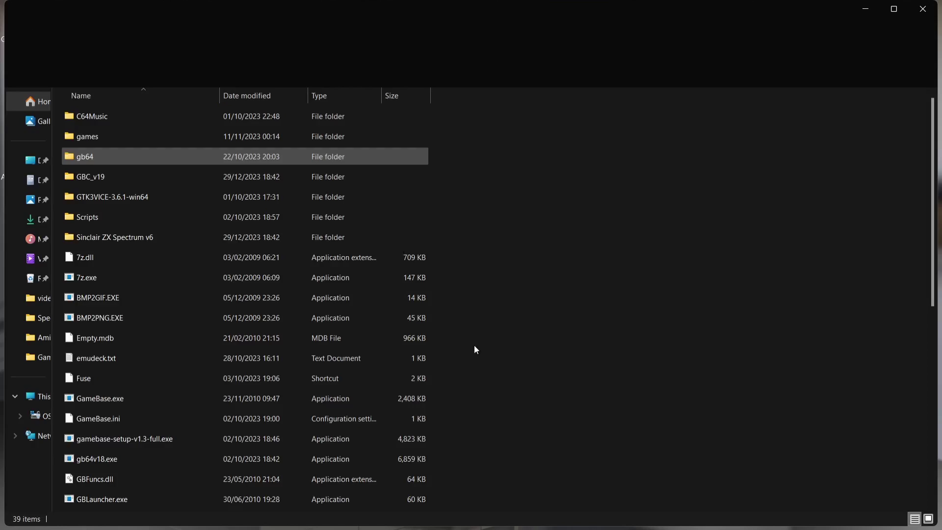
{"action": "left_click", "coordinate": [914, 8]}
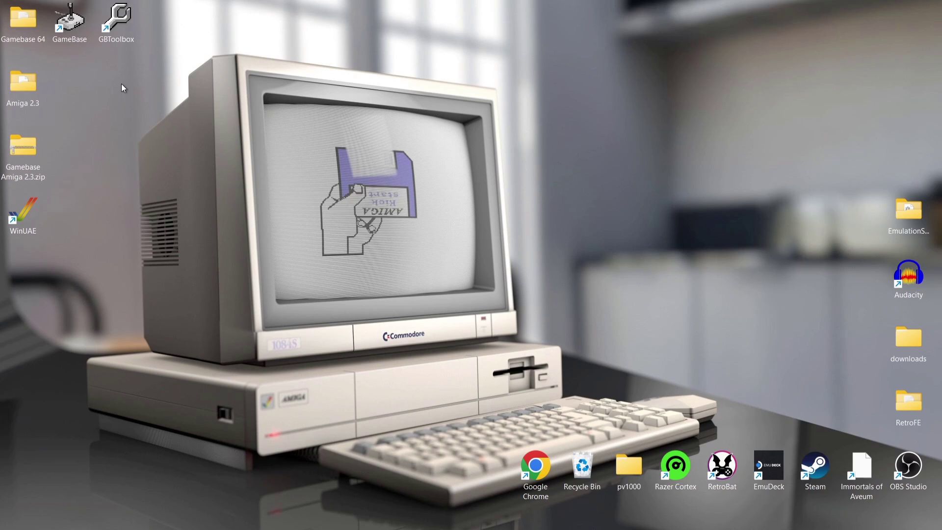
Drag Gamebase Amiga 2.3.zip to the desktop's top centre and delete it
{"action": "left_click_drag", "start_coordinate": [16, 156], "coordinate": [575, 89]}
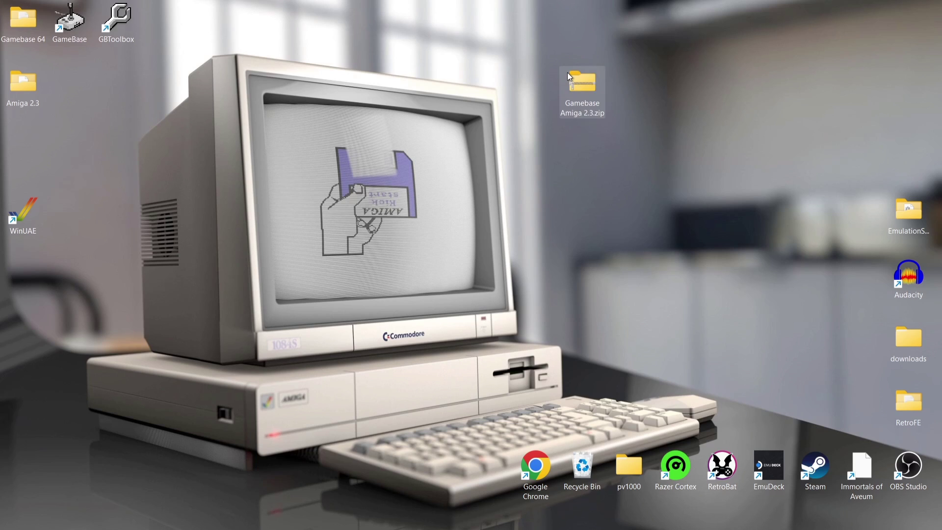
{"action": "right_click", "coordinate": [590, 97]}
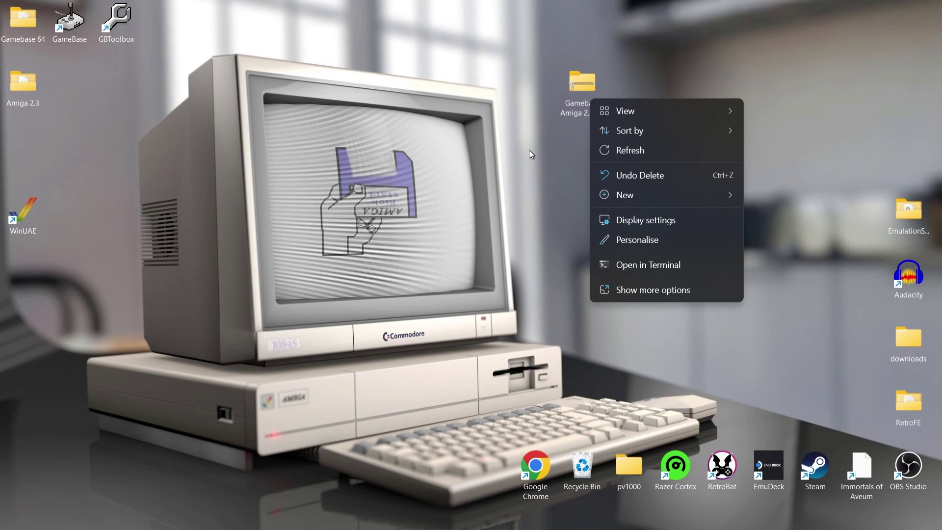
{"action": "left_click", "coordinate": [573, 86]}
{"action": "right_click", "coordinate": [573, 86]}
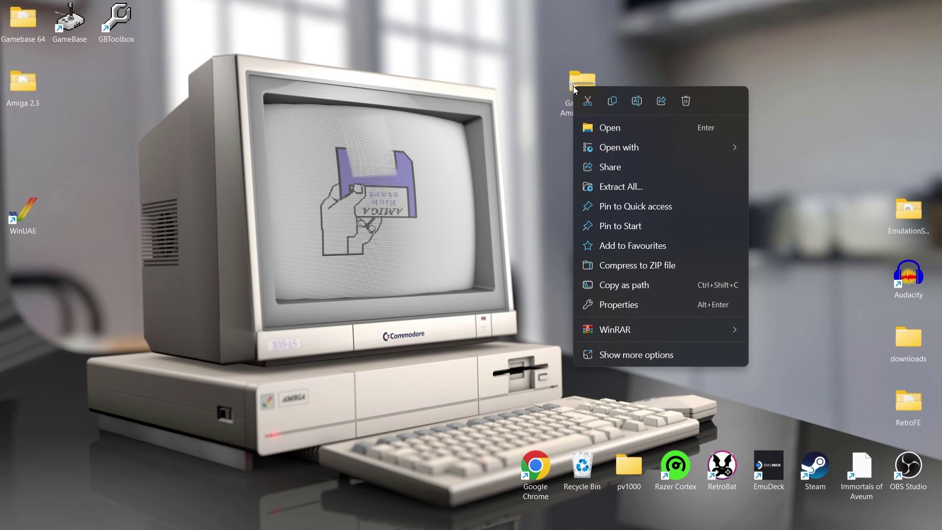
{"action": "left_click", "coordinate": [687, 101]}
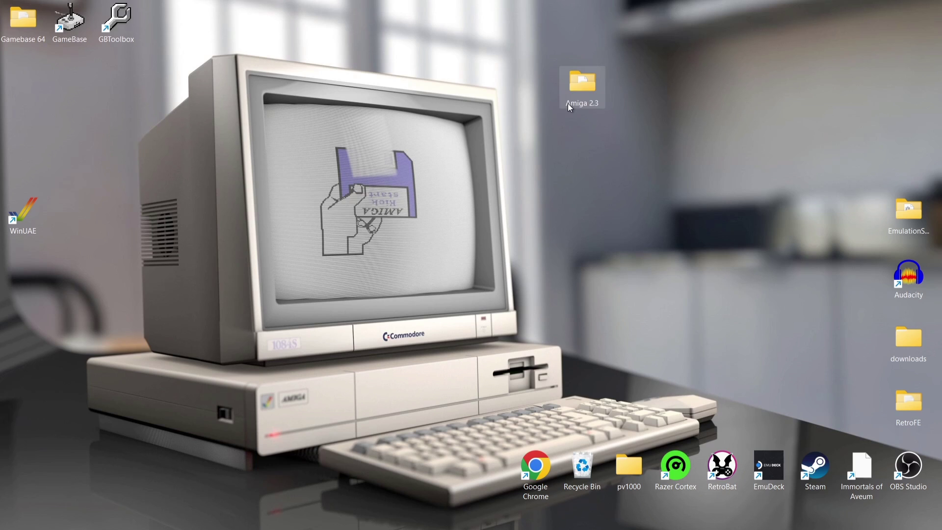
Browse the Amiga 2.3 folder's files, then drag the folder into Gamebase 64
{"action": "double_click", "coordinate": [594, 92]}
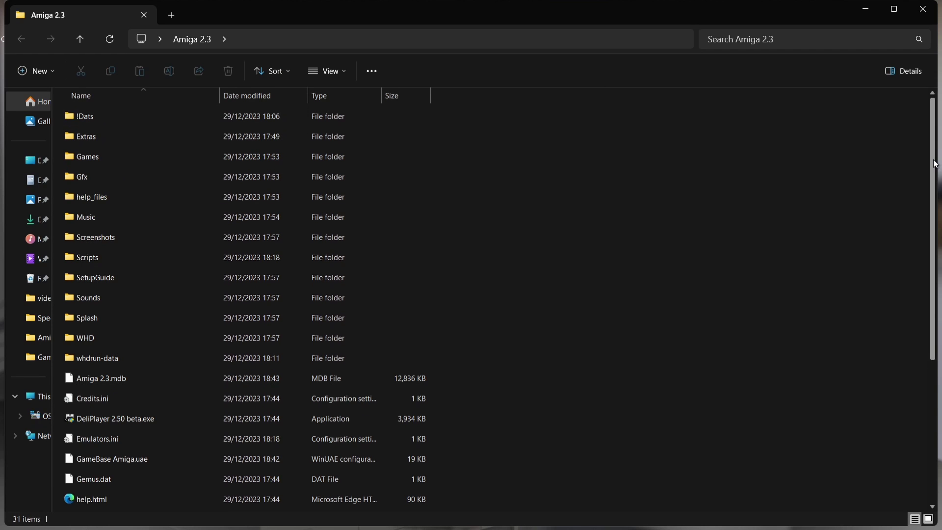
{"action": "scroll", "coordinate": [935, 168], "scroll_direction": "down", "scroll_amount": 3}
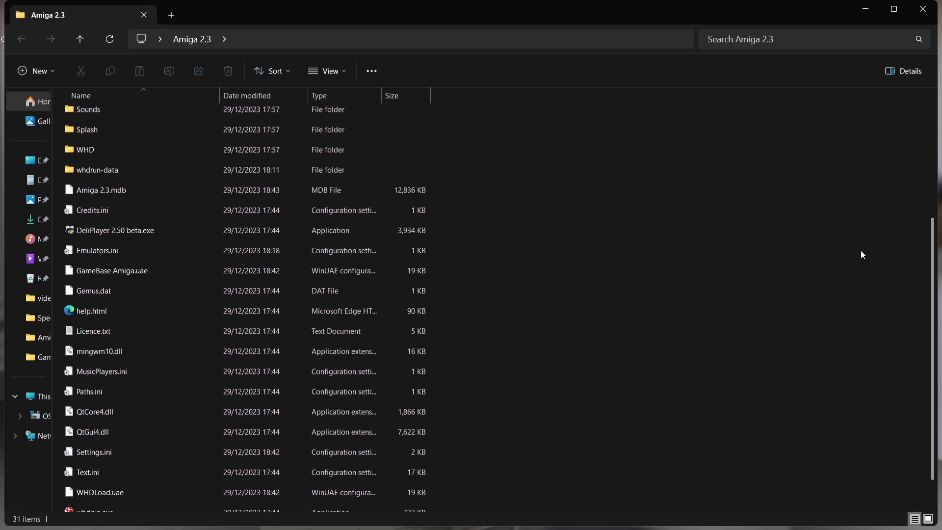
{"action": "left_click", "coordinate": [939, 3]}
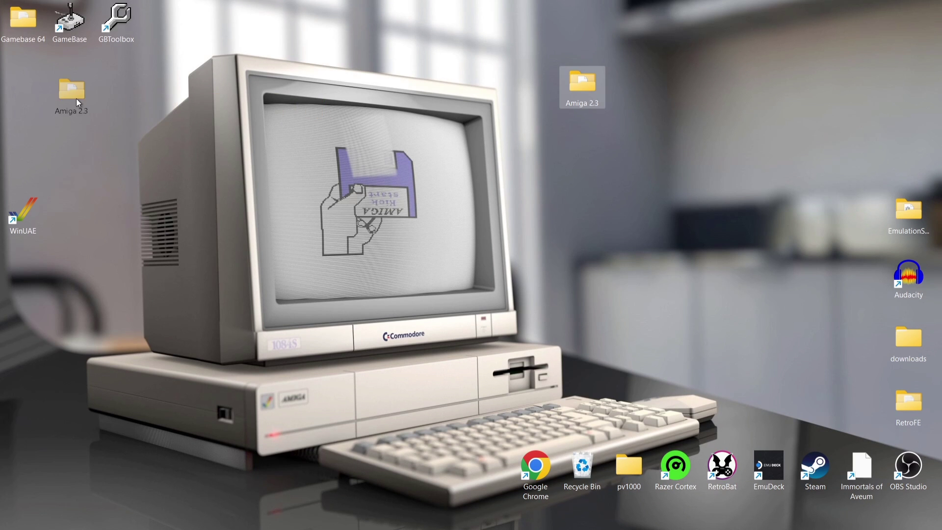
{"action": "left_click_drag", "start_coordinate": [31, 46], "coordinate": [30, 34]}
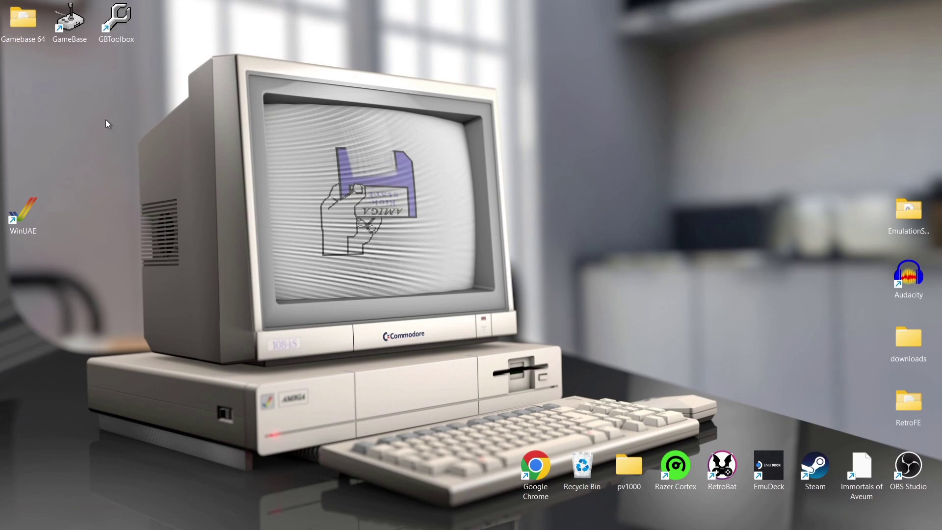
Start GameBase from its desktop shortcut and select the GBC_v19 and Sinclair ZX Spectrum entries
{"action": "double_click", "coordinate": [80, 32]}
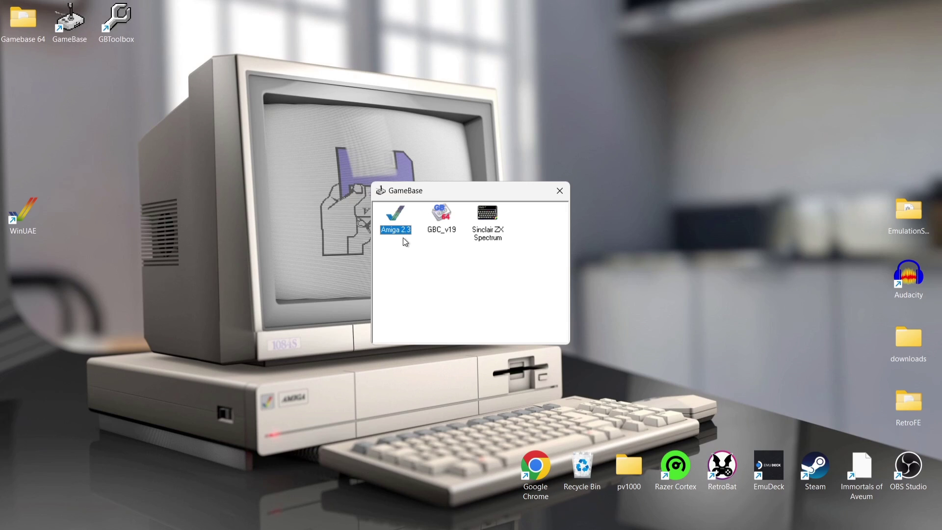
{"action": "left_click", "coordinate": [448, 231]}
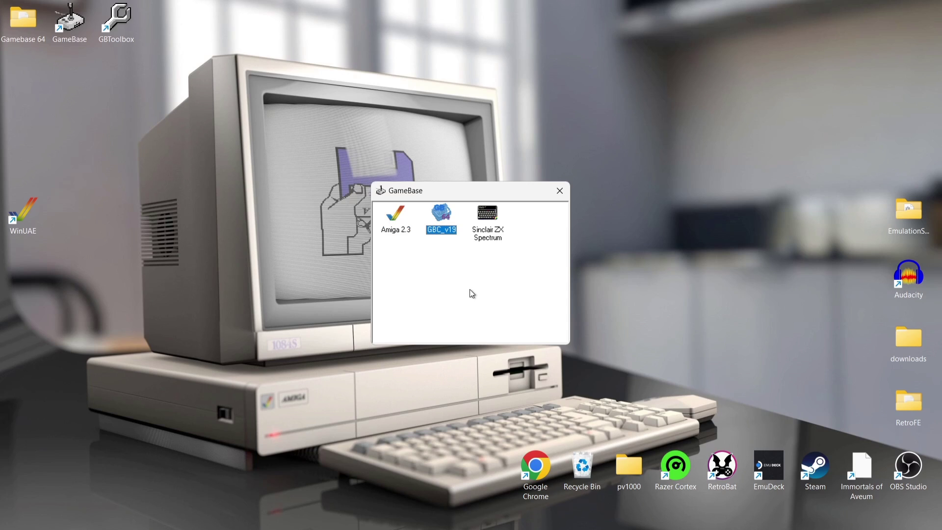
{"action": "left_click", "coordinate": [498, 236]}
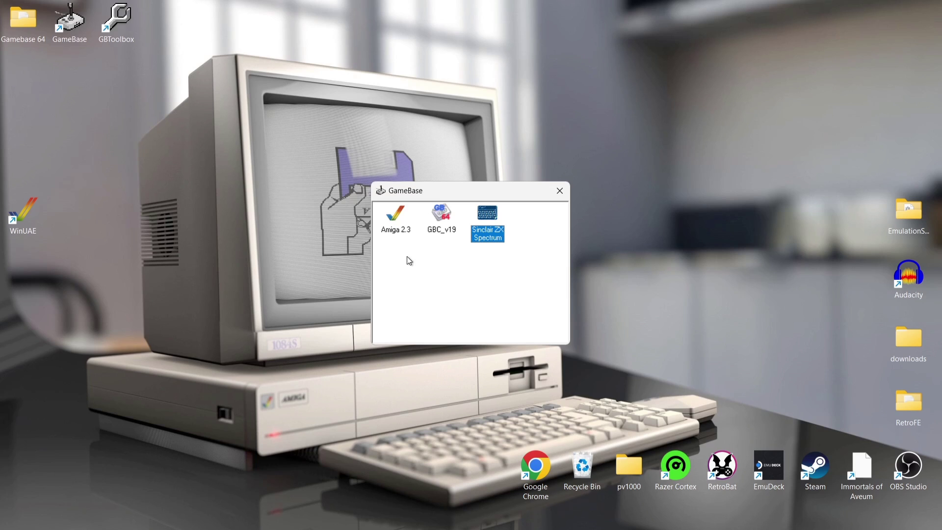
Open the Amiga 2.3 database and preview games including 3001 - O'Connors Fight and 4x4 Off-Road Racing
{"action": "double_click", "coordinate": [400, 224]}
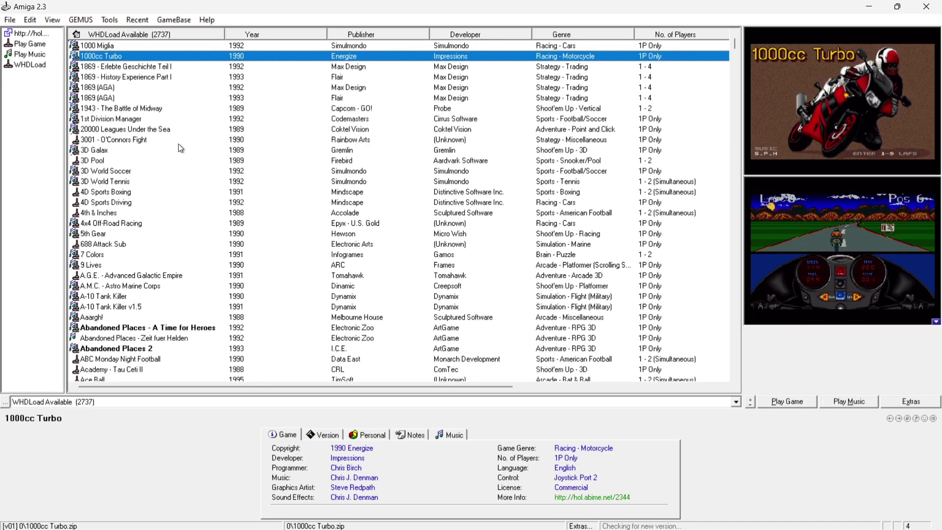
{"action": "left_click", "coordinate": [177, 148]}
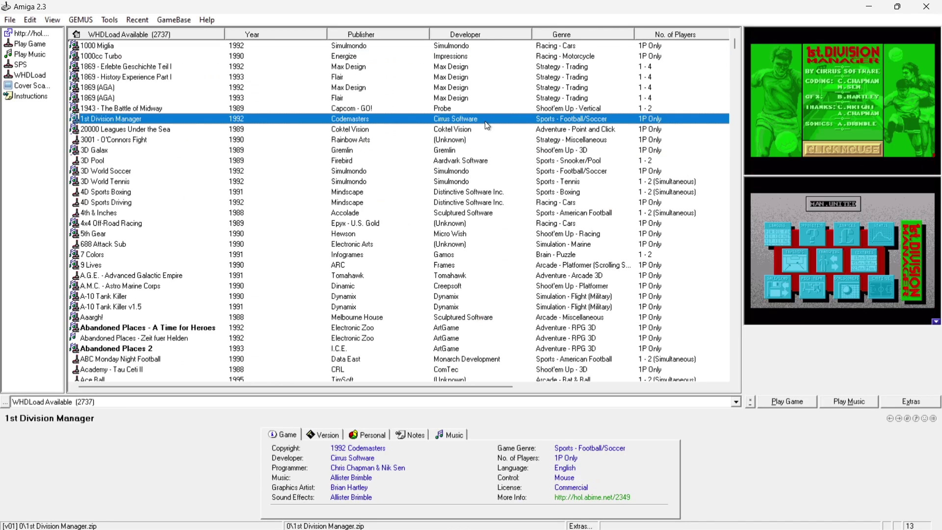
{"action": "left_click", "coordinate": [309, 70]}
{"action": "left_click", "coordinate": [198, 143]}
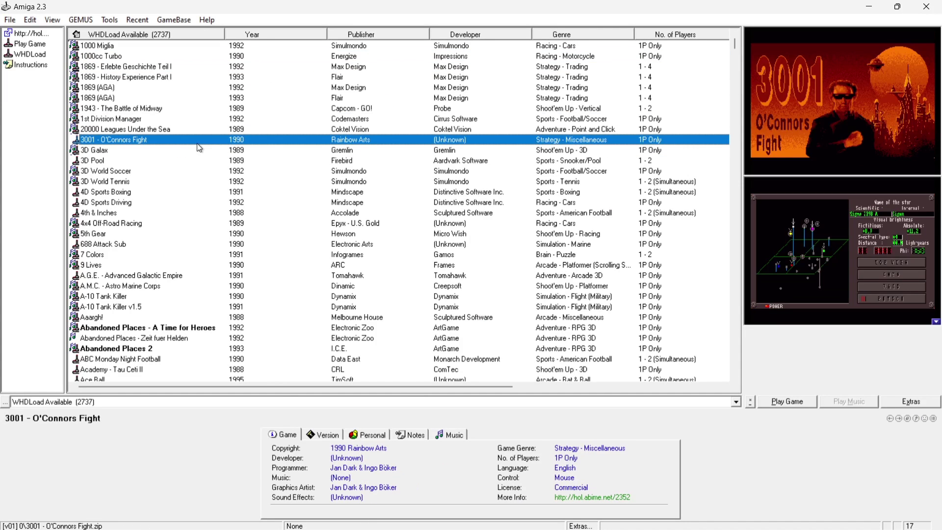
{"action": "left_click", "coordinate": [159, 224]}
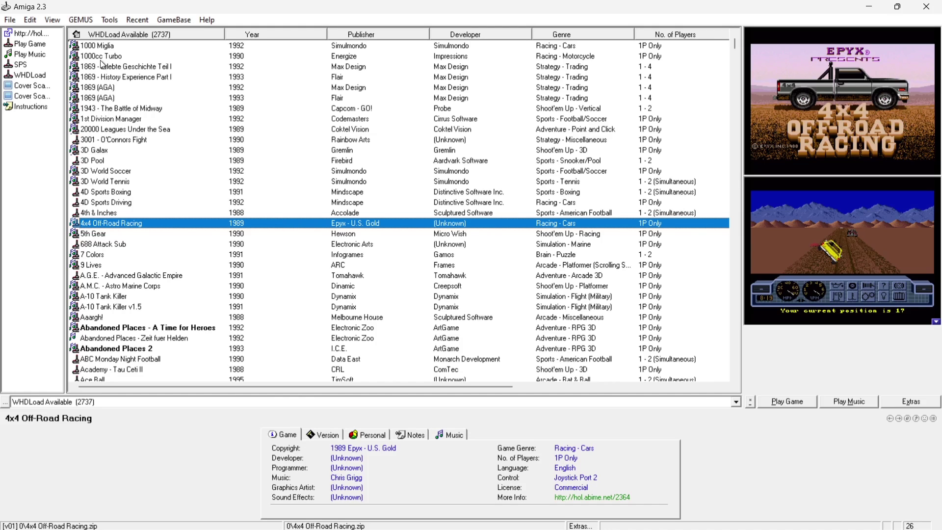
Launch 1000cc Turbo in the WinUAE emulator
{"action": "double_click", "coordinate": [115, 55]}
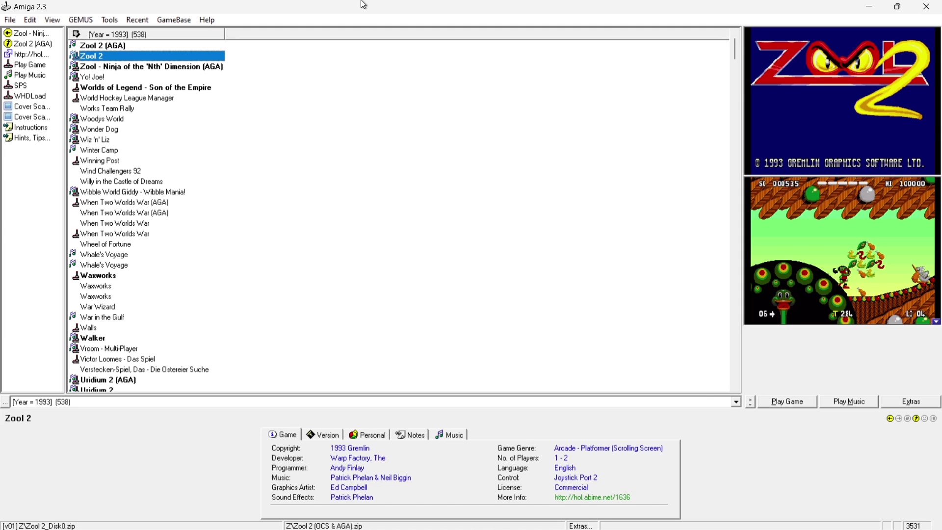
Open the Category Window and set its category type to Years, listing years from 1970 onward
{"action": "left_click", "coordinate": [53, 21]}
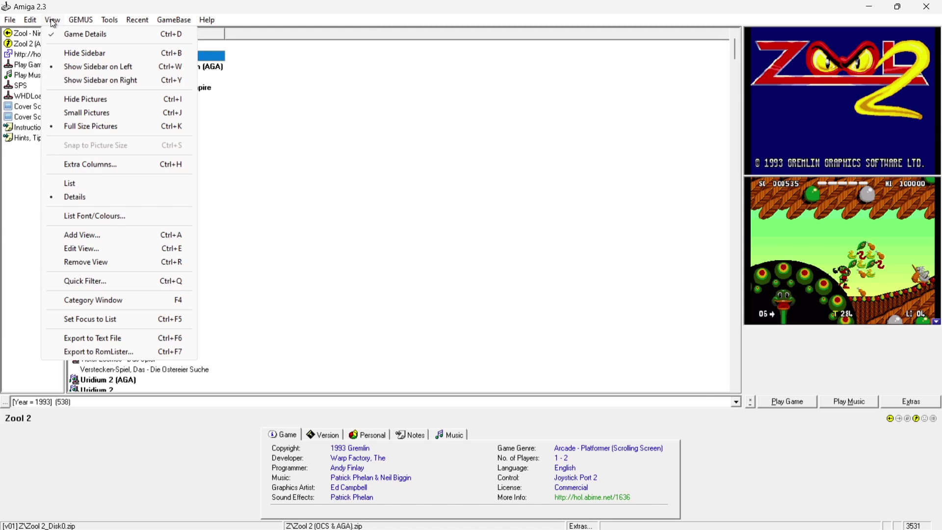
{"action": "left_click", "coordinate": [94, 300]}
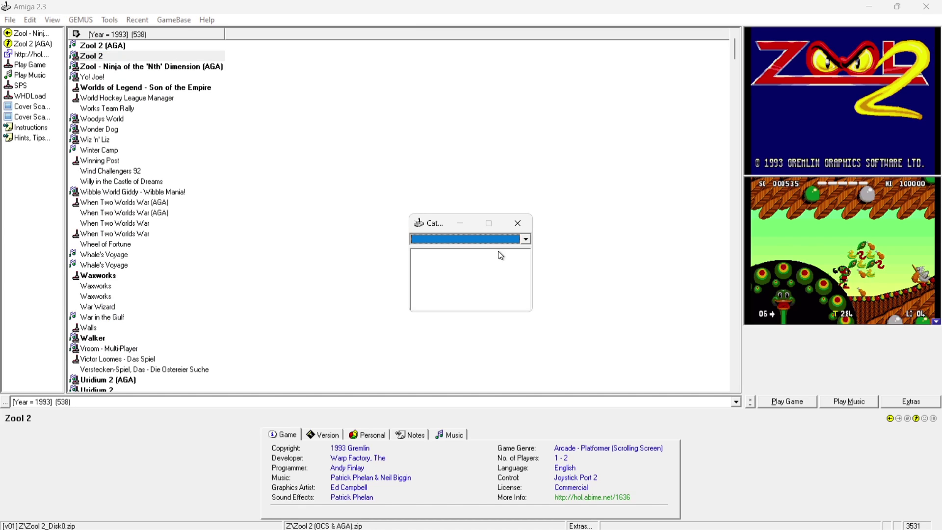
{"action": "left_click", "coordinate": [506, 242]}
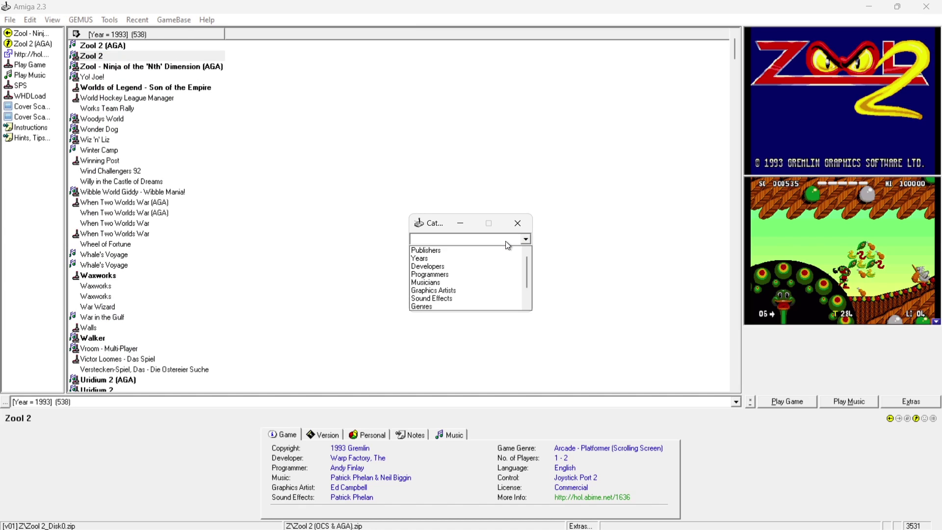
{"action": "mouse_move", "coordinate": [526, 267]}
{"action": "left_mouse_down"}
{"action": "mouse_move", "coordinate": [526, 281]}
{"action": "mouse_move", "coordinate": [523, 258]}
{"action": "left_mouse_up"}
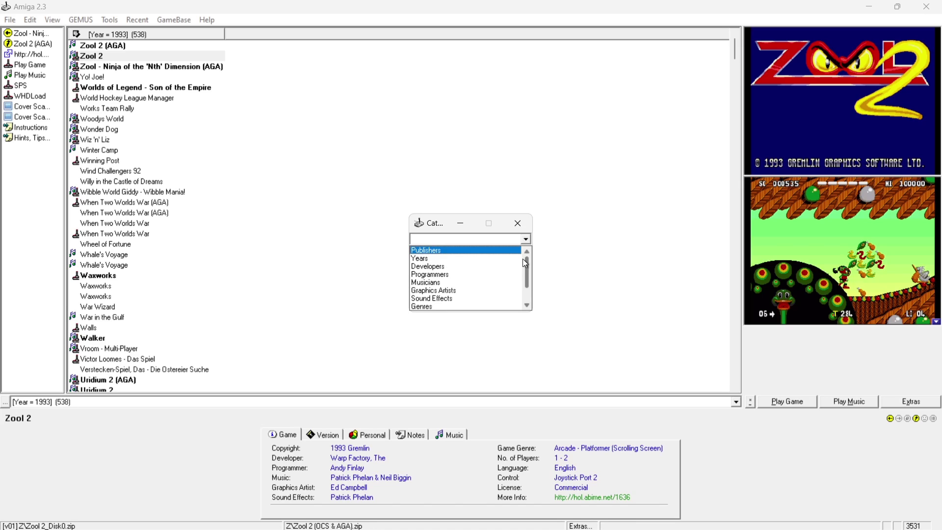
{"action": "left_click", "coordinate": [440, 260]}
{"action": "left_click", "coordinate": [526, 297]}
Filter to 1991 releases, preview Wild Wheels, then filter to 1994 releases
{"action": "left_click", "coordinate": [526, 297]}
{"action": "left_click", "coordinate": [526, 297]}
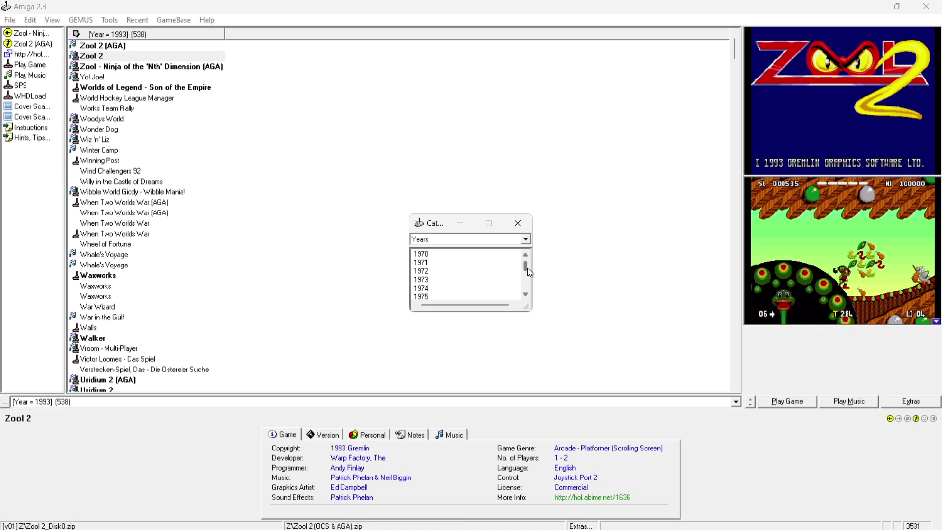
{"action": "left_click_drag", "start_coordinate": [528, 268], "coordinate": [528, 271]}
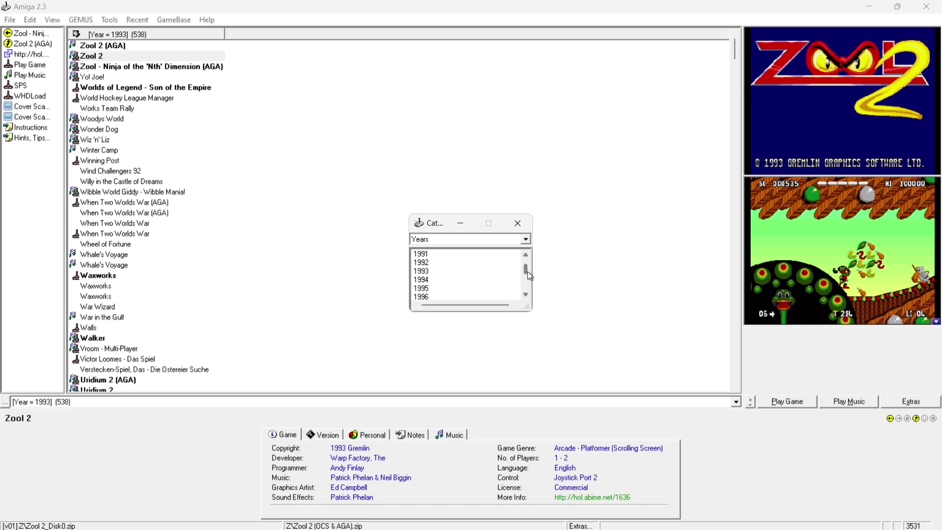
{"action": "left_click", "coordinate": [465, 254]}
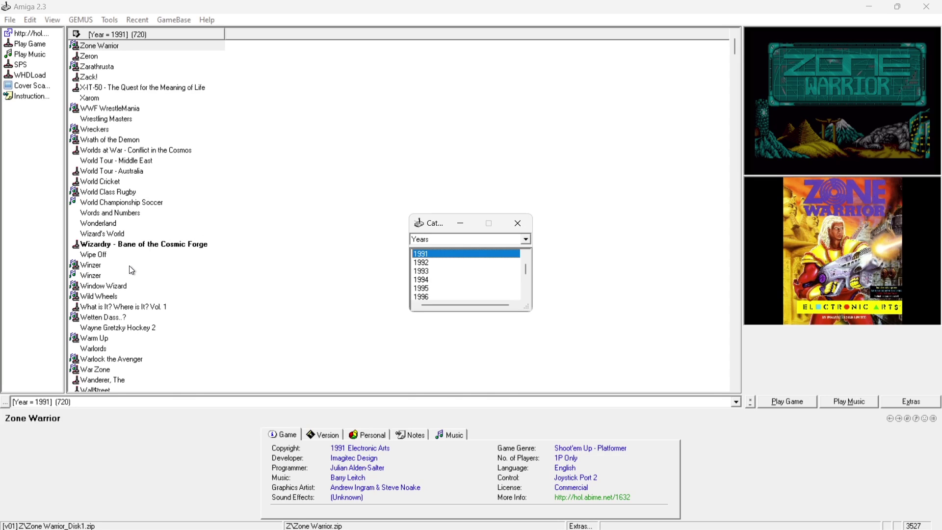
{"action": "left_click", "coordinate": [120, 296]}
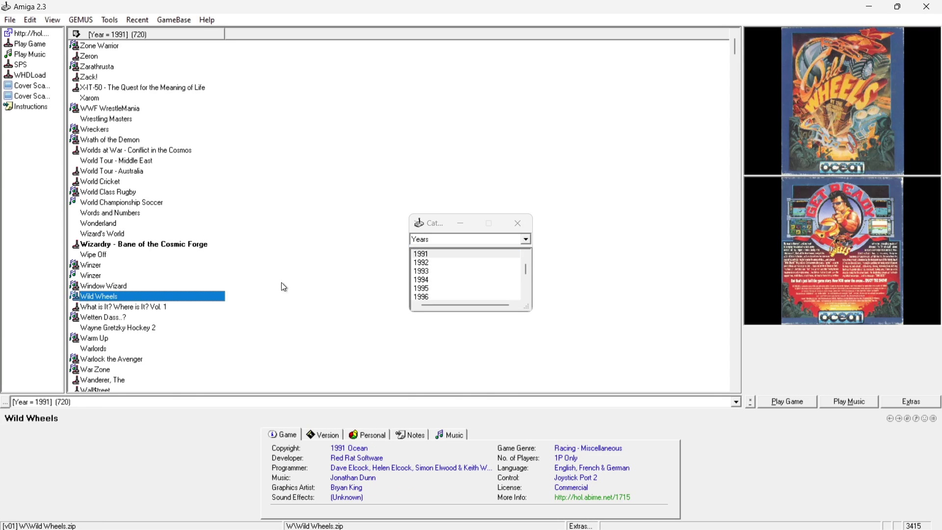
{"action": "left_click", "coordinate": [457, 280]}
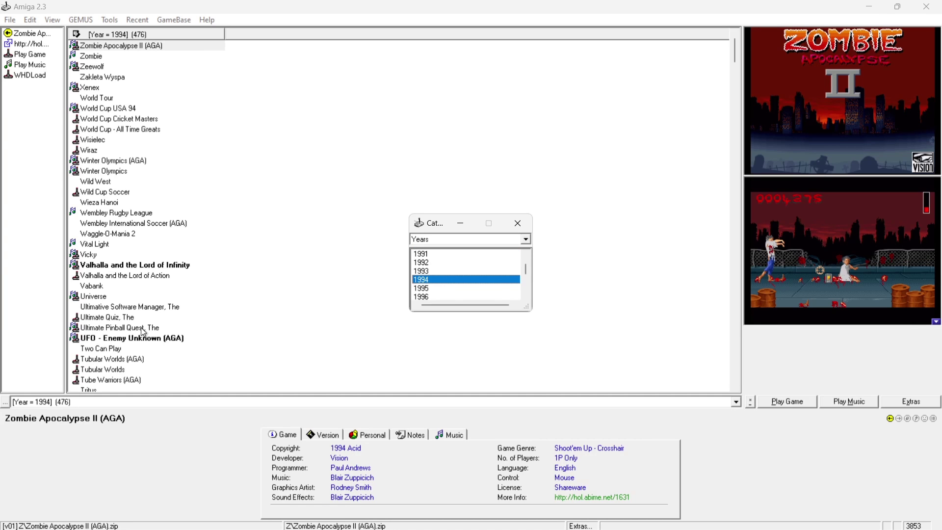
Scroll the years list back up and filter the list to 1987, showing 249 games
{"action": "left_click", "coordinate": [735, 46]}
{"action": "left_click_drag", "start_coordinate": [734, 47], "coordinate": [741, 172]}
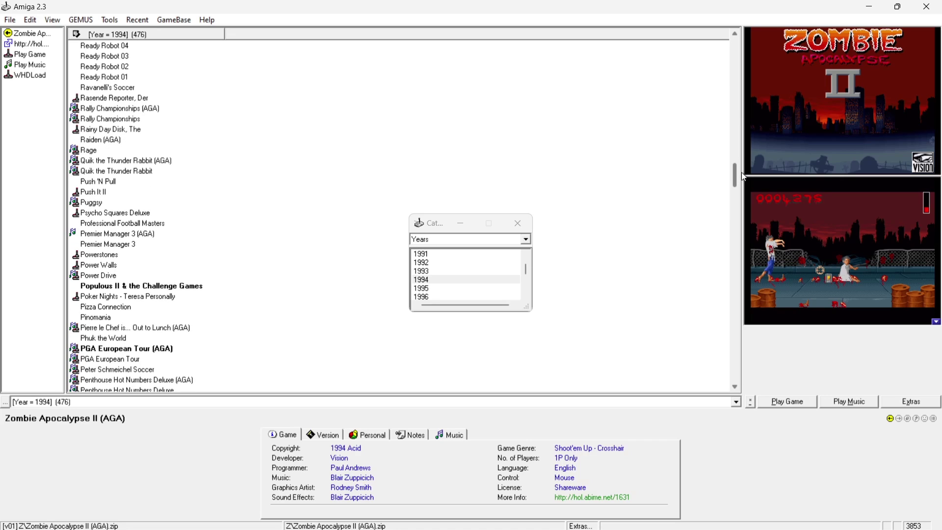
{"action": "scroll", "coordinate": [528, 269], "scroll_direction": "up", "scroll_amount": 2}
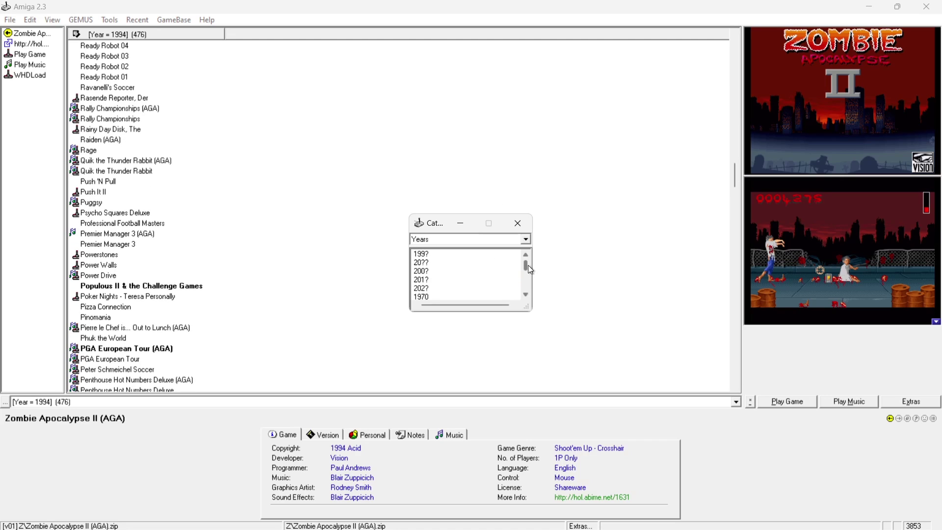
{"action": "scroll", "coordinate": [527, 269], "scroll_direction": "down", "scroll_amount": 4}
{"action": "left_click", "coordinate": [526, 254]}
{"action": "left_click", "coordinate": [526, 254]}
{"action": "left_click", "coordinate": [527, 255]}
{"action": "left_click", "coordinate": [526, 255]}
{"action": "left_click", "coordinate": [526, 255]}
{"action": "left_click", "coordinate": [527, 254]}
{"action": "left_click", "coordinate": [527, 254]}
{"action": "left_click", "coordinate": [526, 255]}
{"action": "left_click", "coordinate": [527, 254]}
{"action": "left_click", "coordinate": [451, 264]}
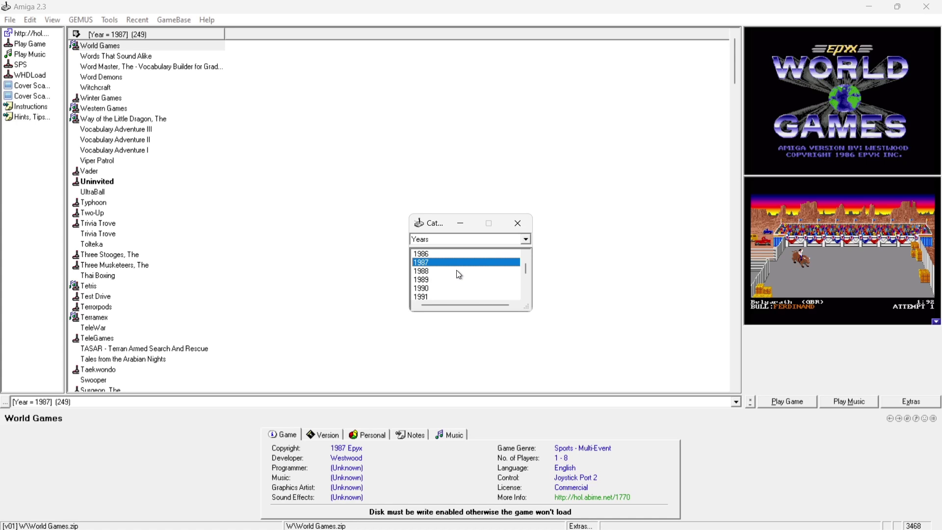
Switch the category browser to Publishers and filter to Ocean's 86 games
{"action": "left_click", "coordinate": [509, 237]}
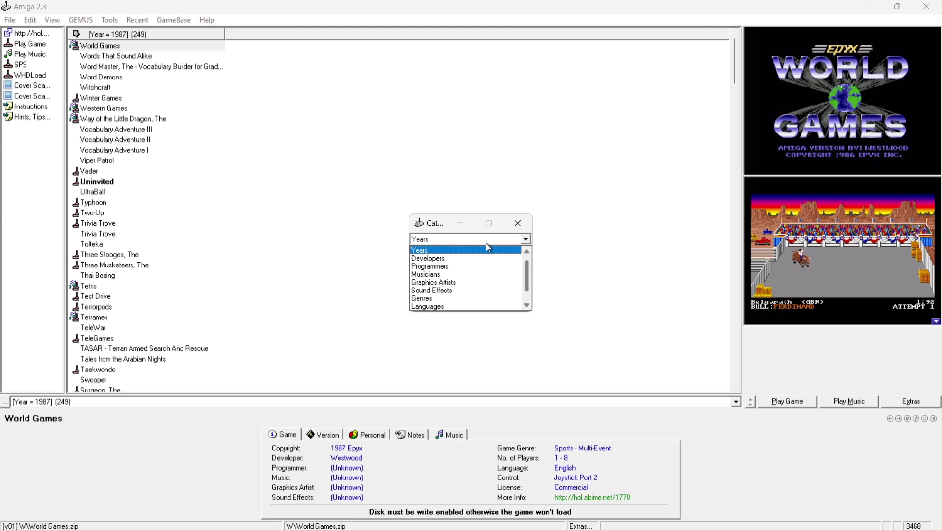
{"action": "left_click_drag", "start_coordinate": [527, 266], "coordinate": [535, 254]}
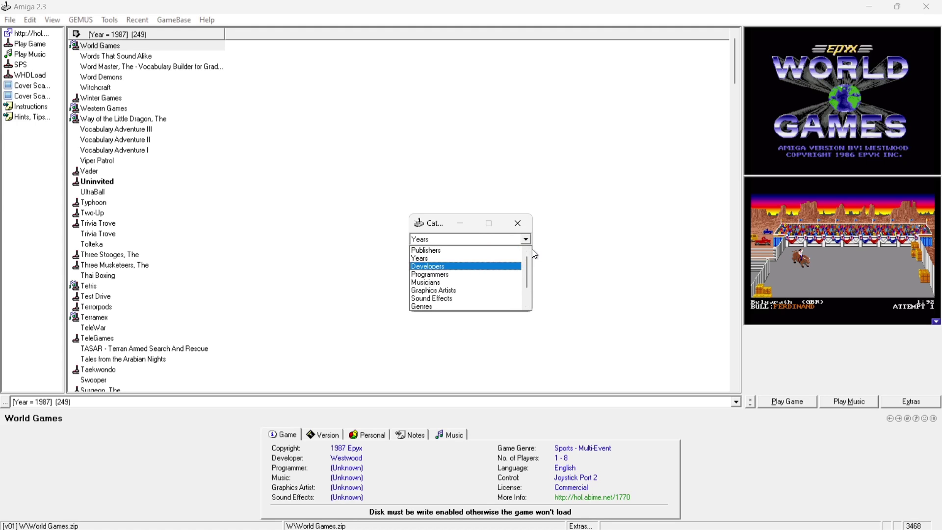
{"action": "left_click", "coordinate": [456, 251]}
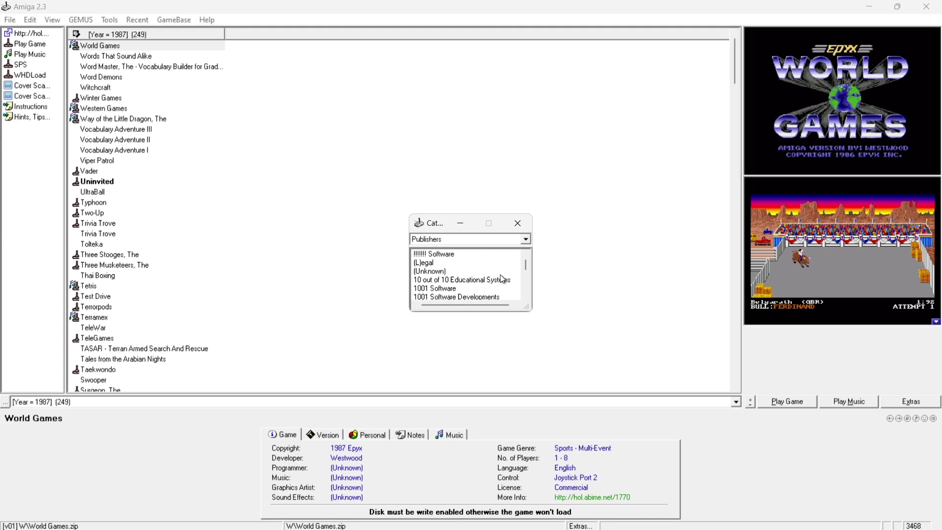
{"action": "left_click_drag", "start_coordinate": [526, 265], "coordinate": [527, 295]}
{"action": "left_click", "coordinate": [526, 294]}
{"action": "left_click", "coordinate": [526, 294]}
{"action": "left_click", "coordinate": [526, 295]}
{"action": "left_click", "coordinate": [526, 294]}
{"action": "left_click", "coordinate": [526, 295]}
{"action": "left_click", "coordinate": [526, 295]}
{"action": "left_click", "coordinate": [526, 295]}
{"action": "left_click", "coordinate": [526, 294]}
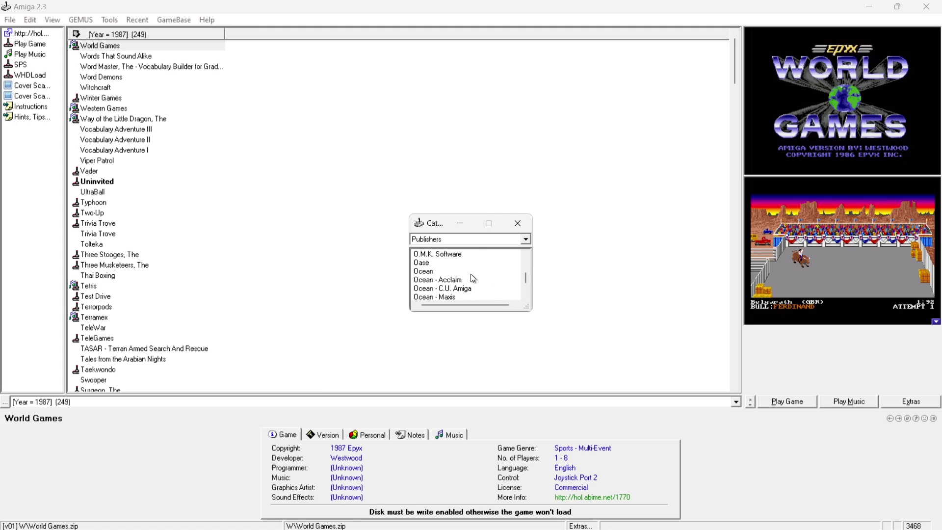
{"action": "left_click", "coordinate": [448, 273]}
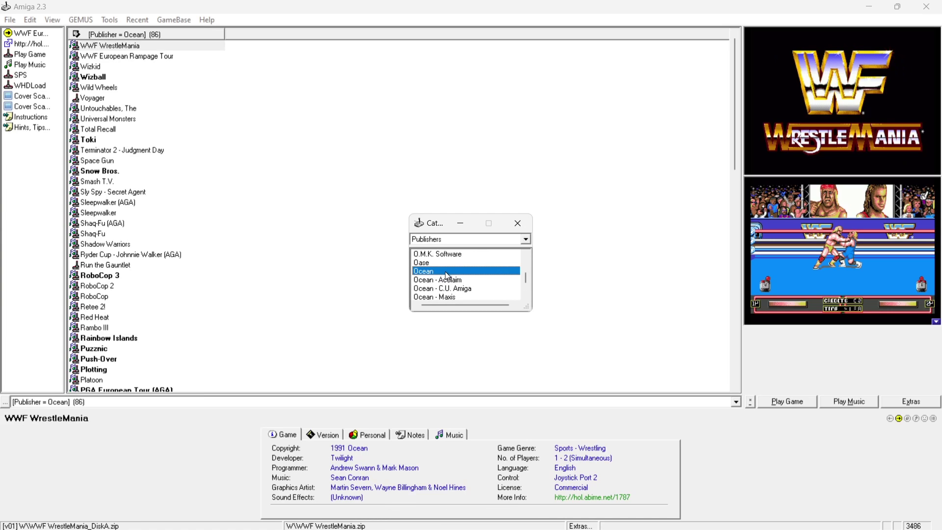
Browse the details of Toki, RoboCop 3, Toki again, and Wizball
{"action": "left_click", "coordinate": [101, 140]}
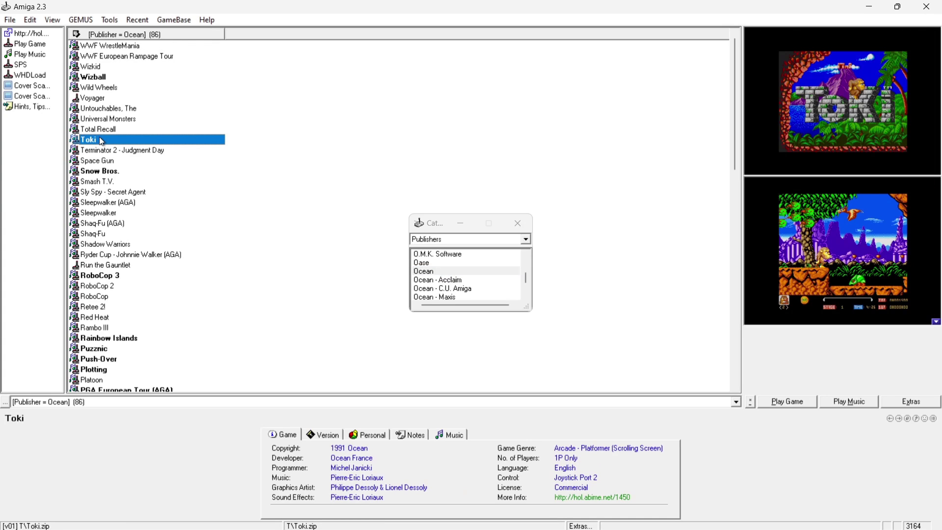
{"action": "left_click", "coordinate": [96, 278]}
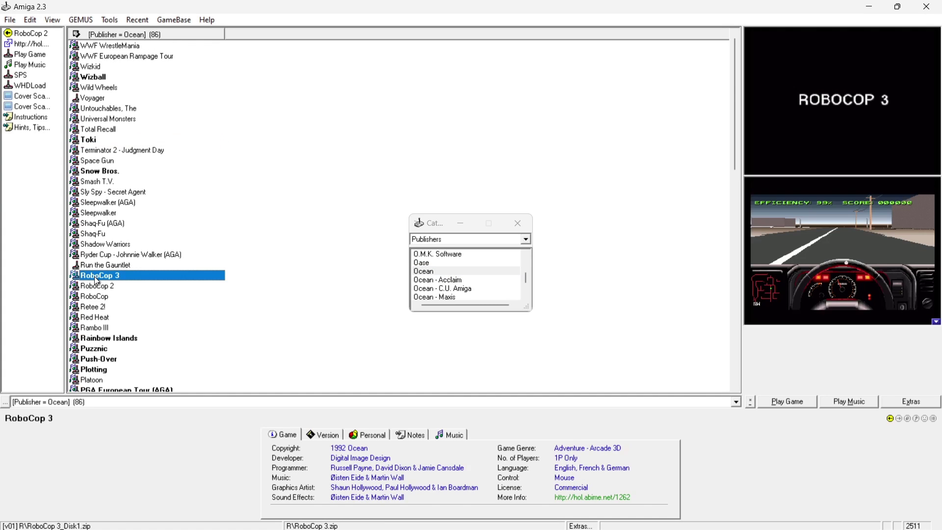
{"action": "left_click", "coordinate": [87, 139]}
{"action": "left_click", "coordinate": [114, 80]}
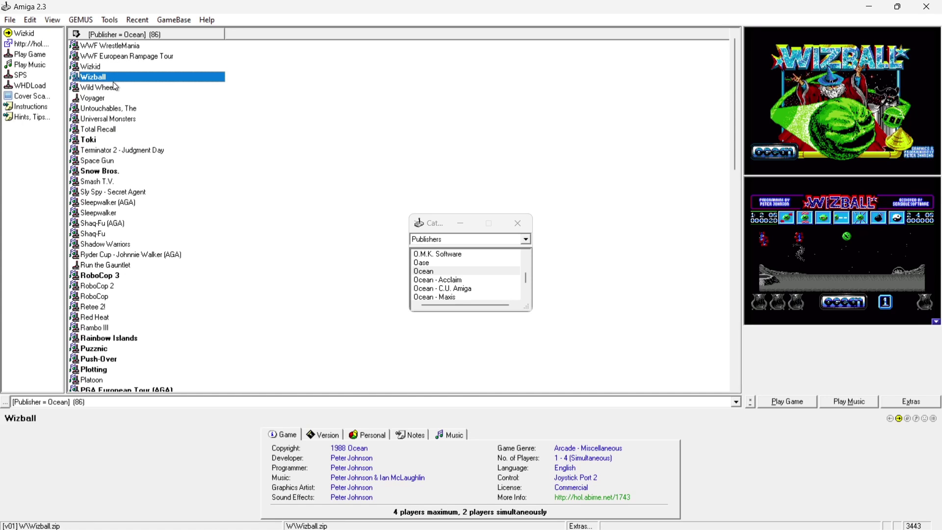
Close the category picker, reopen it to look over the category types, then close it again
{"action": "left_click", "coordinate": [519, 223]}
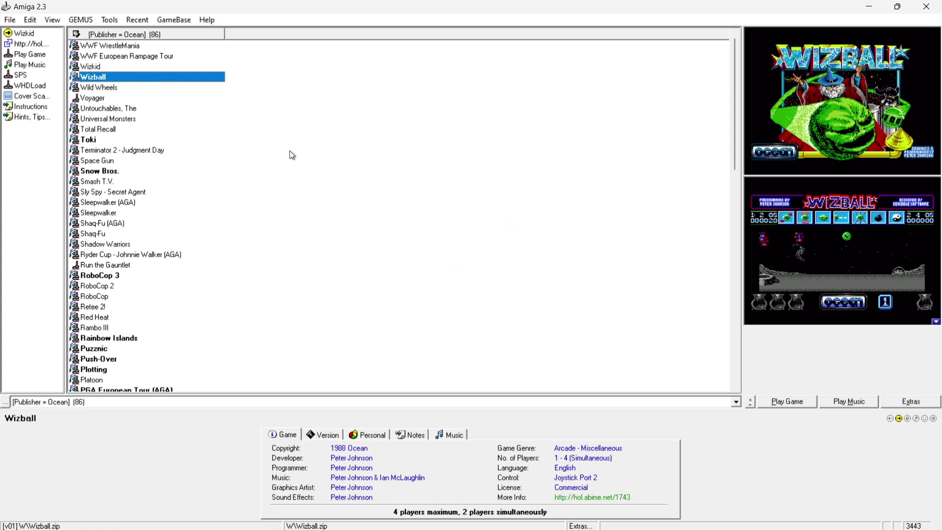
{"action": "left_click", "coordinate": [53, 20]}
{"action": "left_click", "coordinate": [111, 301]}
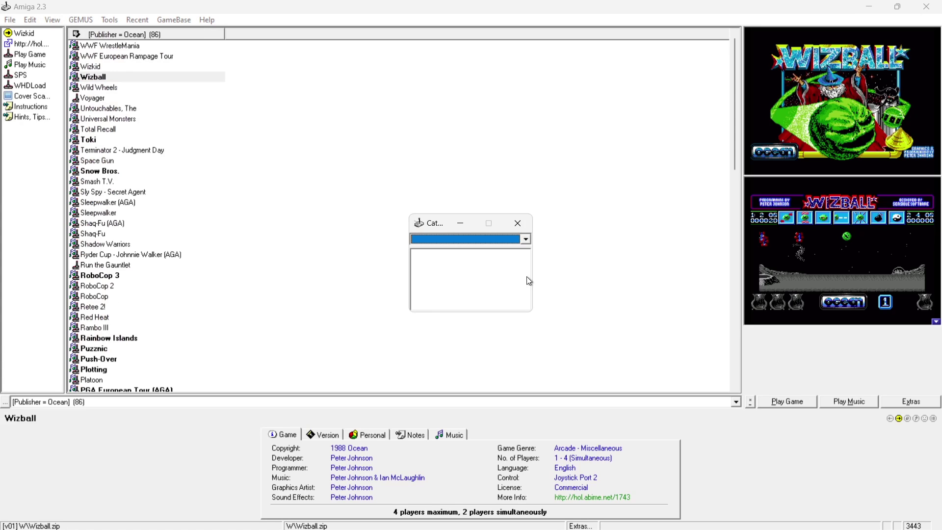
{"action": "left_click", "coordinate": [525, 240]}
{"action": "left_click", "coordinate": [516, 211]}
{"action": "left_click", "coordinate": [518, 223]}
{"action": "left_click", "coordinate": [29, 88]}
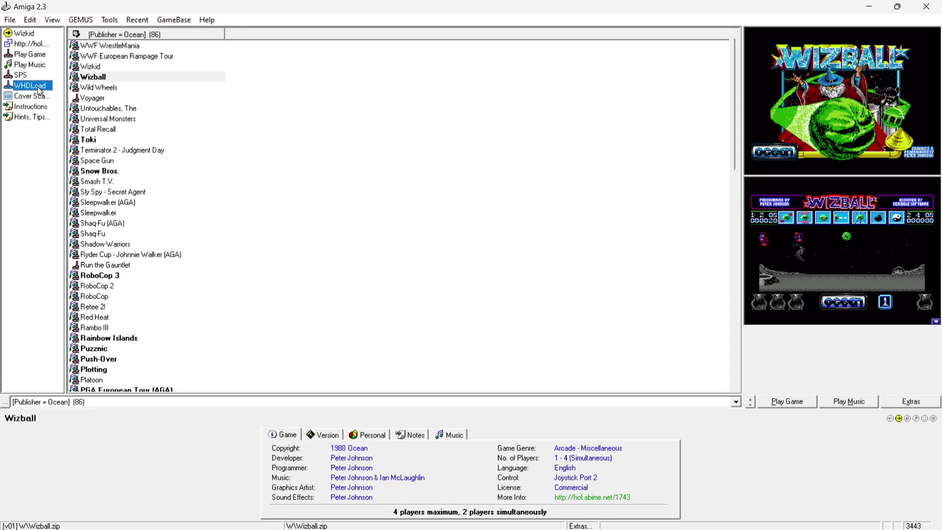
Select Sleepwalker (AGA) after Toki and list its available extras
{"action": "left_click", "coordinate": [91, 77]}
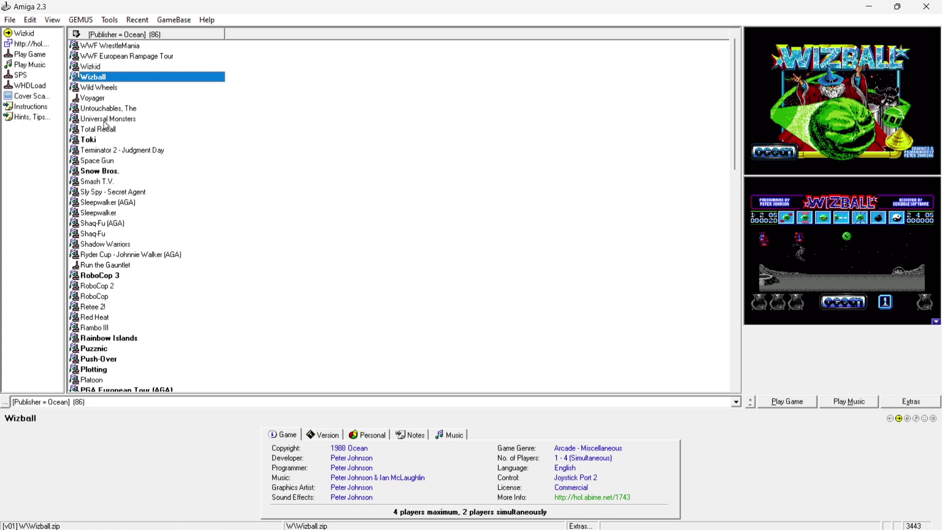
{"action": "left_click", "coordinate": [106, 141]}
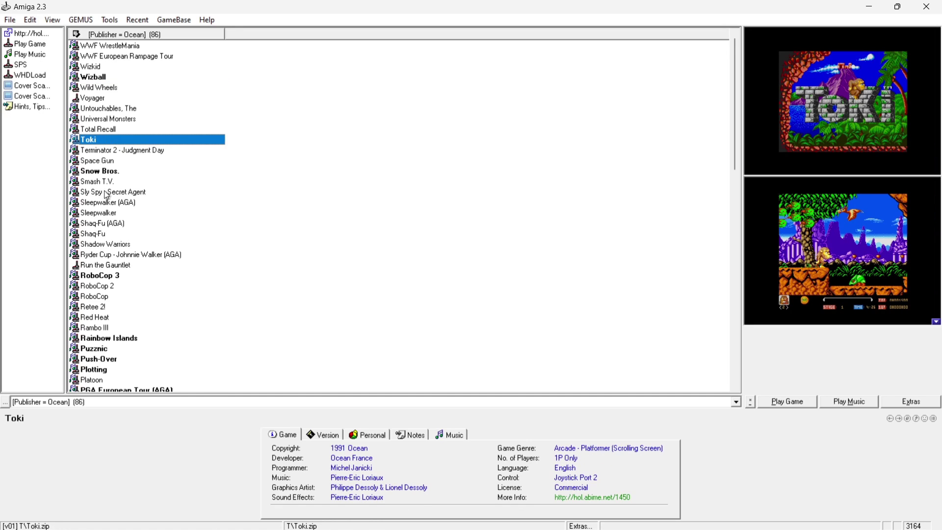
{"action": "left_click", "coordinate": [102, 201]}
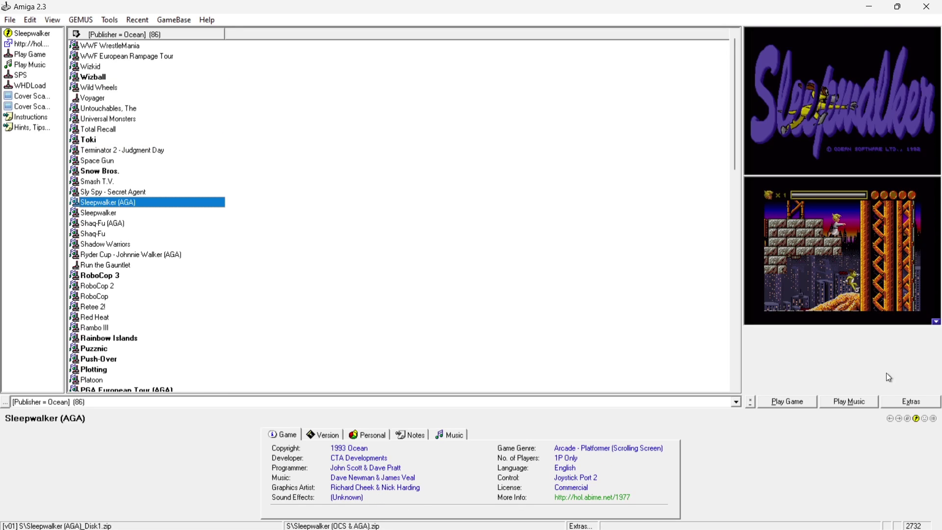
{"action": "left_click", "coordinate": [907, 406]}
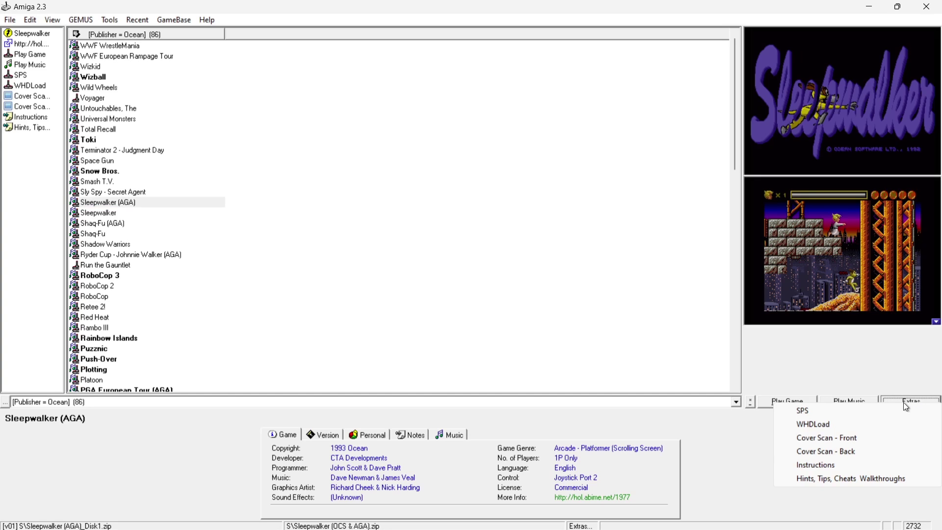
View Sleepwalker's Cover Scan - Front and Cover Scan - Back in Photos, closing each afterwards
{"action": "left_click", "coordinate": [871, 441]}
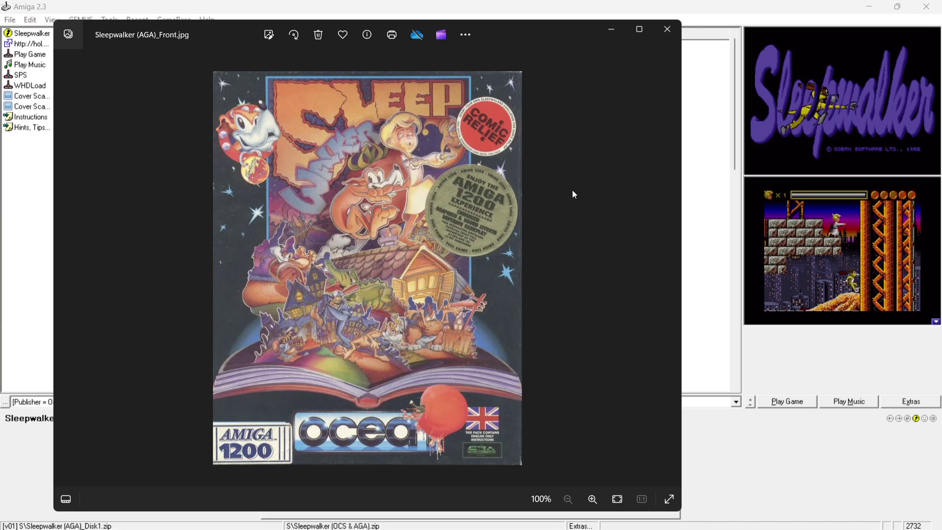
{"action": "left_click", "coordinate": [660, 31]}
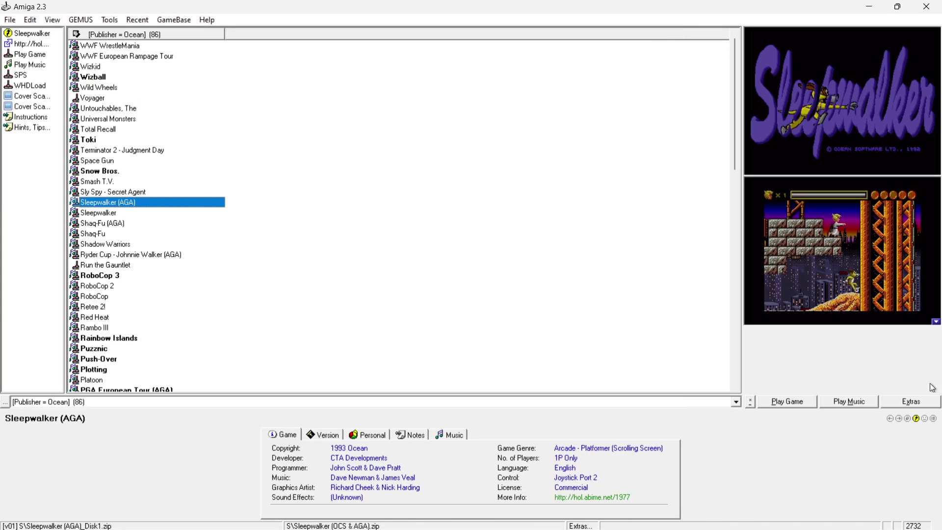
{"action": "left_click", "coordinate": [915, 401]}
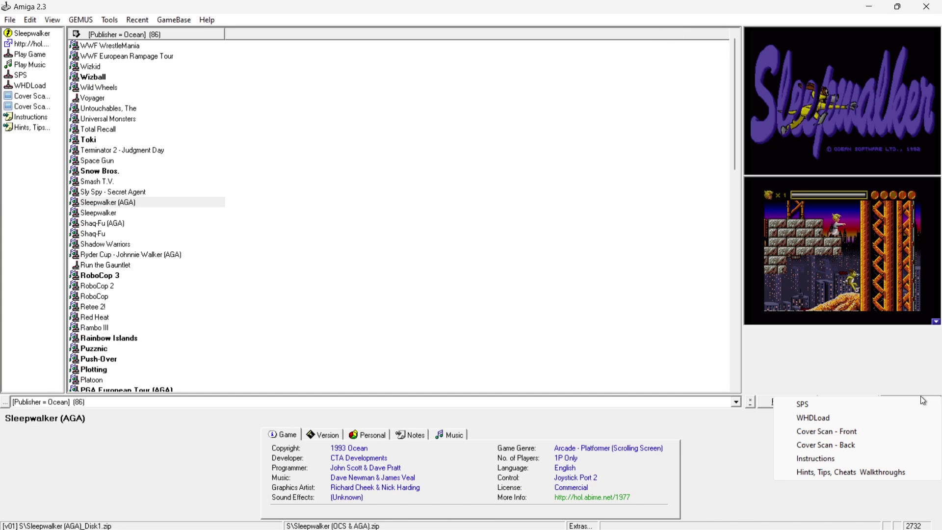
{"action": "left_click", "coordinate": [873, 443]}
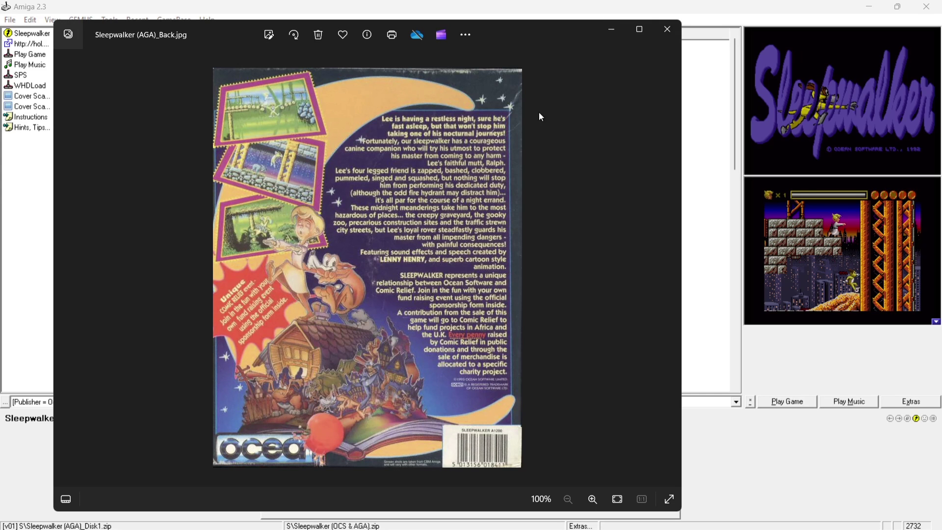
{"action": "left_click", "coordinate": [666, 30]}
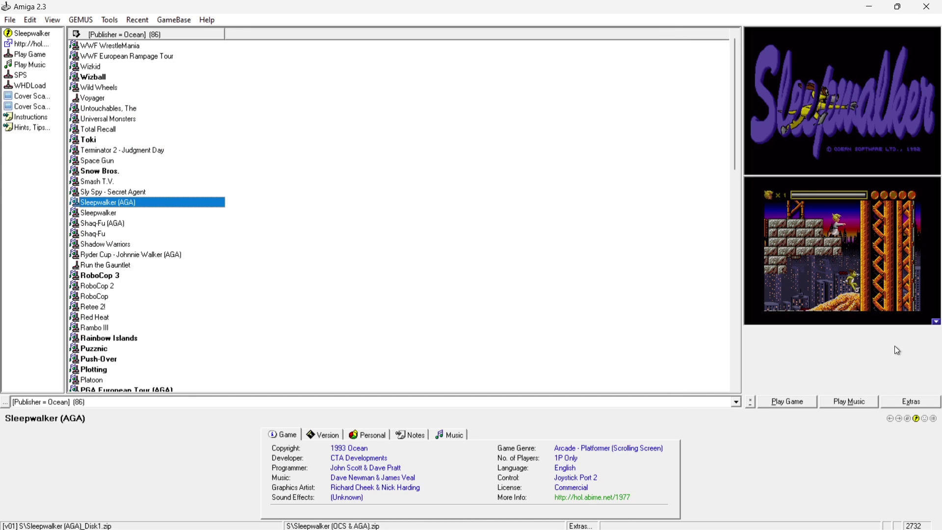
{"action": "left_click", "coordinate": [904, 402]}
{"action": "left_click", "coordinate": [851, 467]}
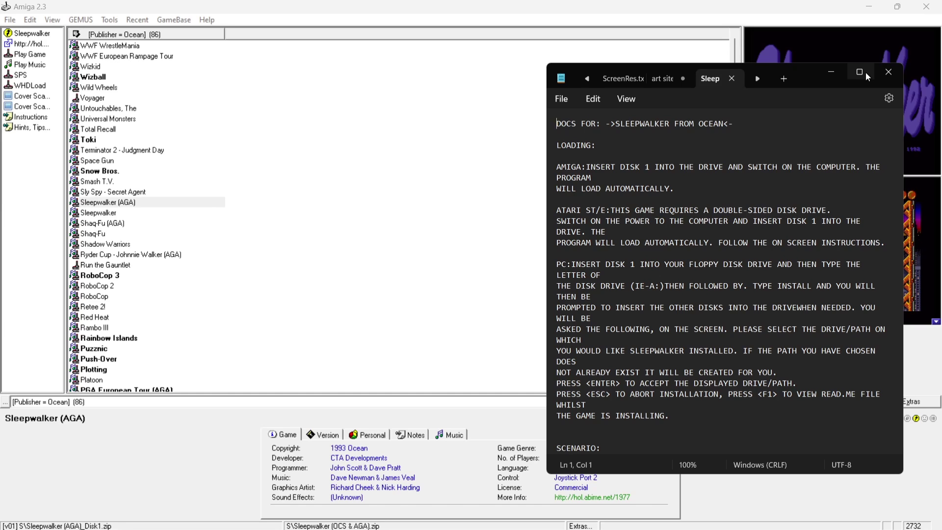
{"action": "left_click", "coordinate": [859, 72]}
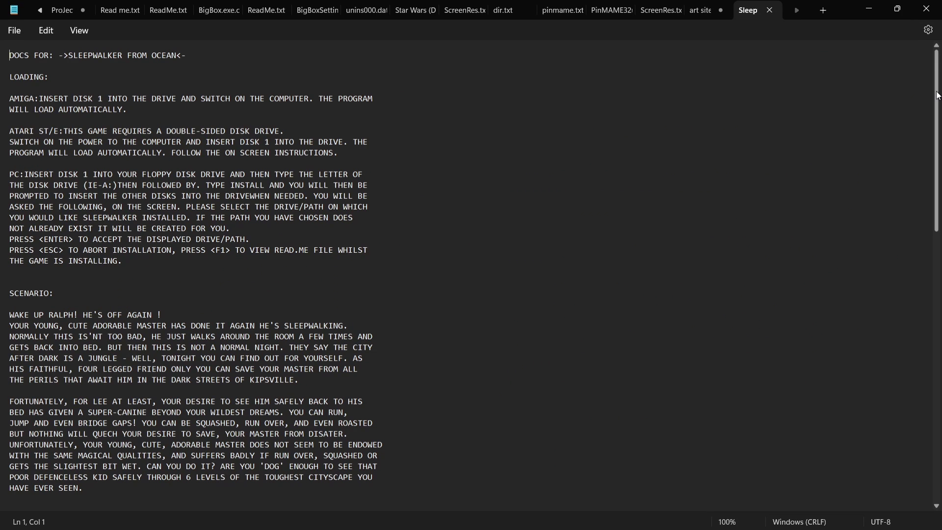
{"action": "left_click_drag", "start_coordinate": [937, 95], "coordinate": [935, 49]}
{"action": "left_click", "coordinate": [870, 8]}
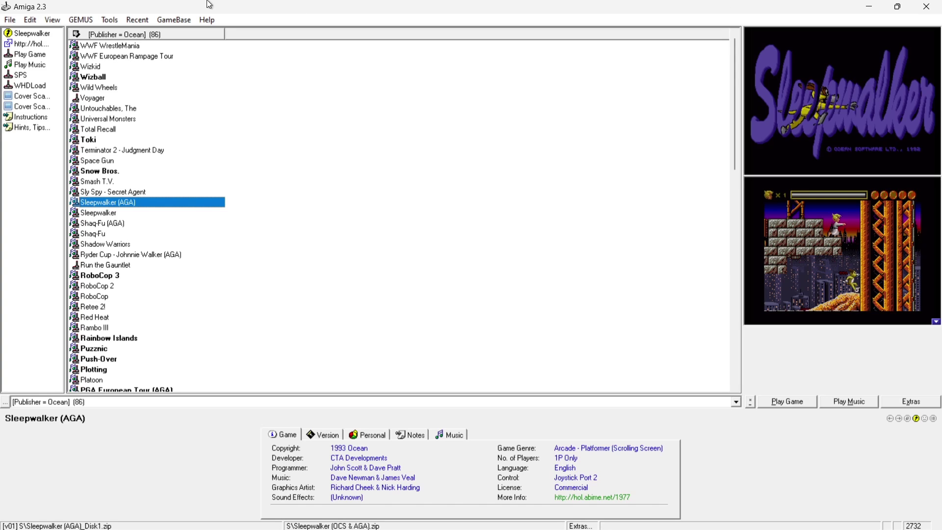
{"action": "left_click", "coordinate": [90, 22]}
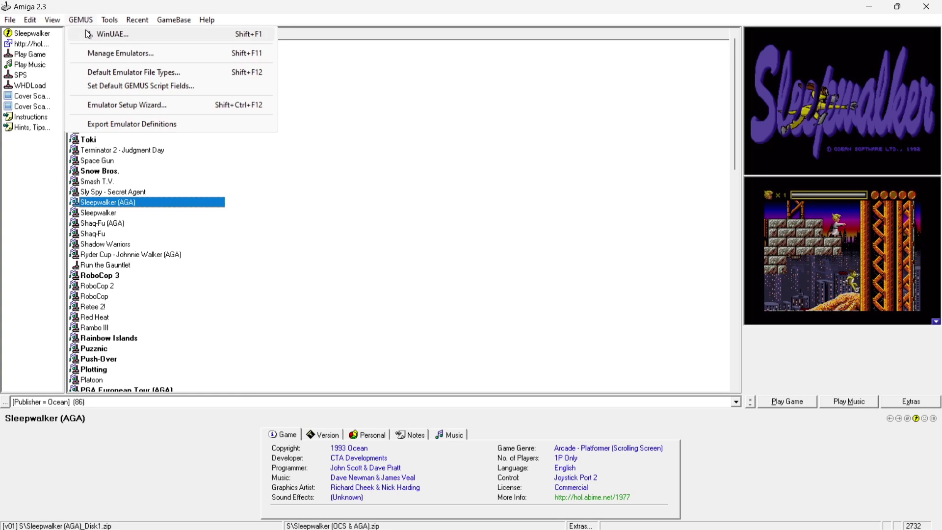
{"action": "left_click", "coordinate": [116, 39]}
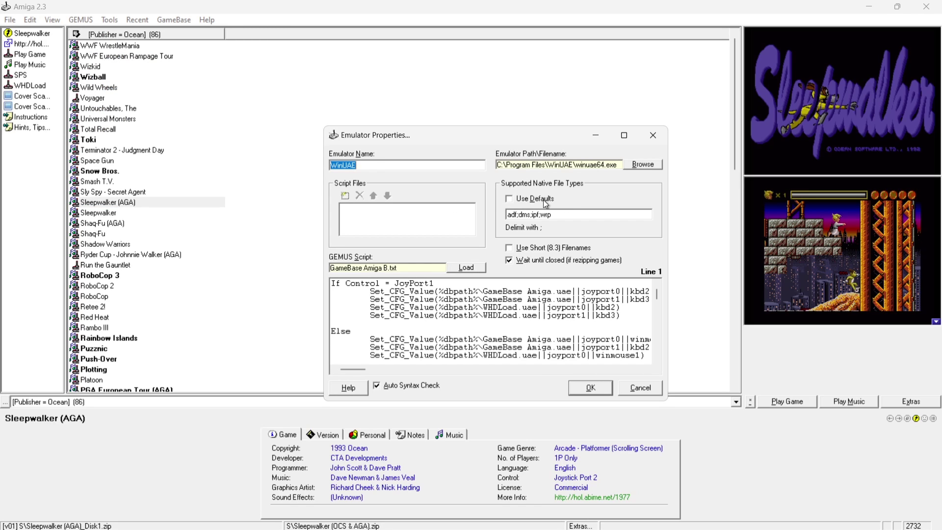
{"action": "left_click", "coordinate": [509, 201]}
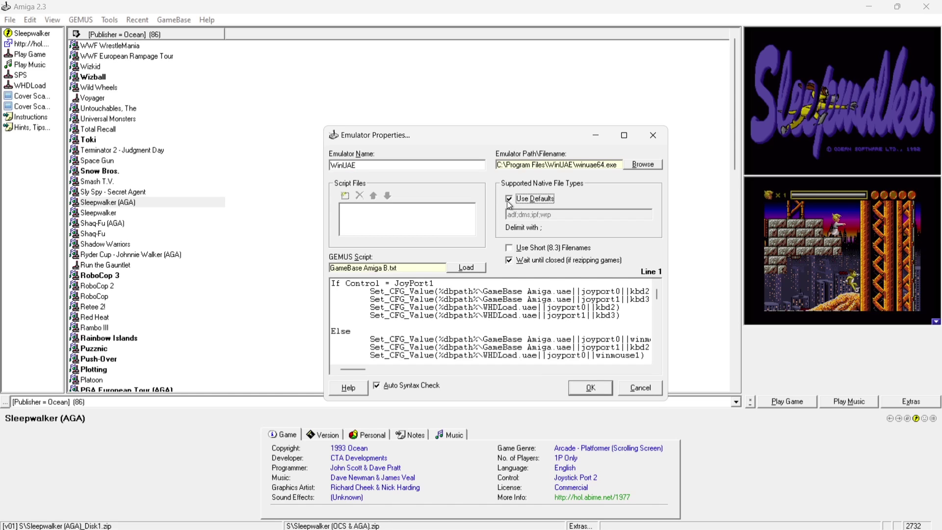
{"action": "left_click", "coordinate": [509, 201]}
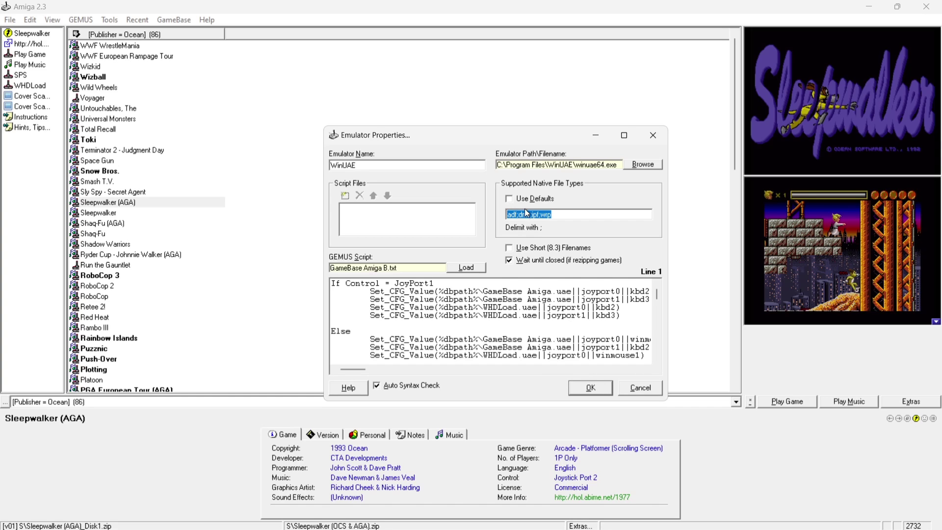
{"action": "left_click", "coordinate": [509, 199]}
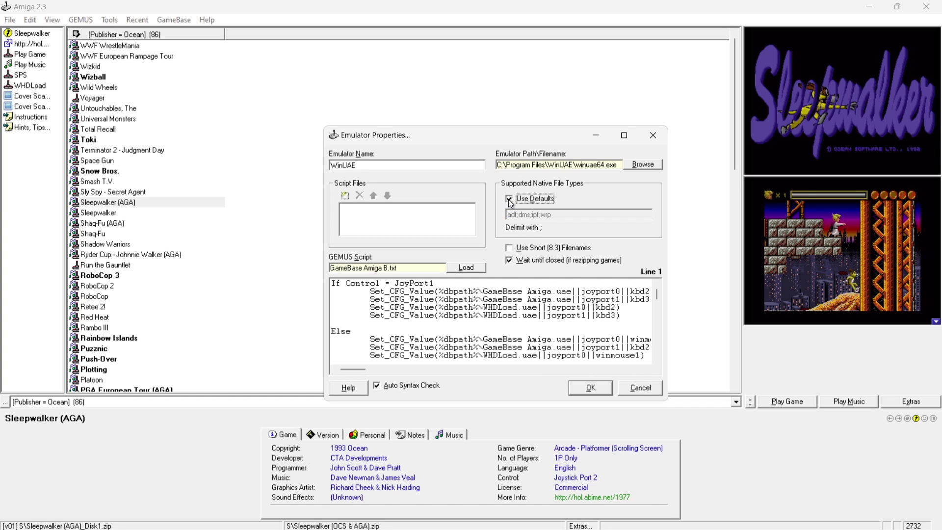
{"action": "left_click", "coordinate": [508, 199]}
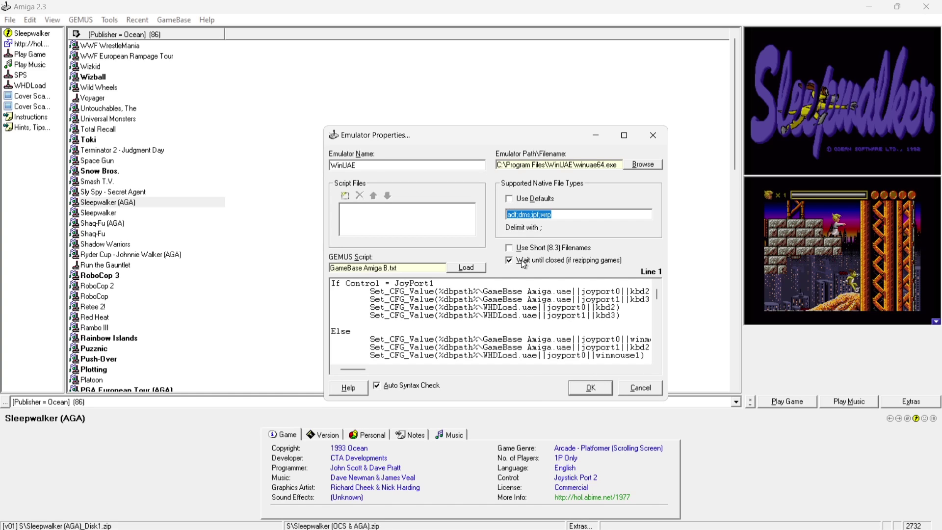
{"action": "left_click", "coordinate": [589, 389]}
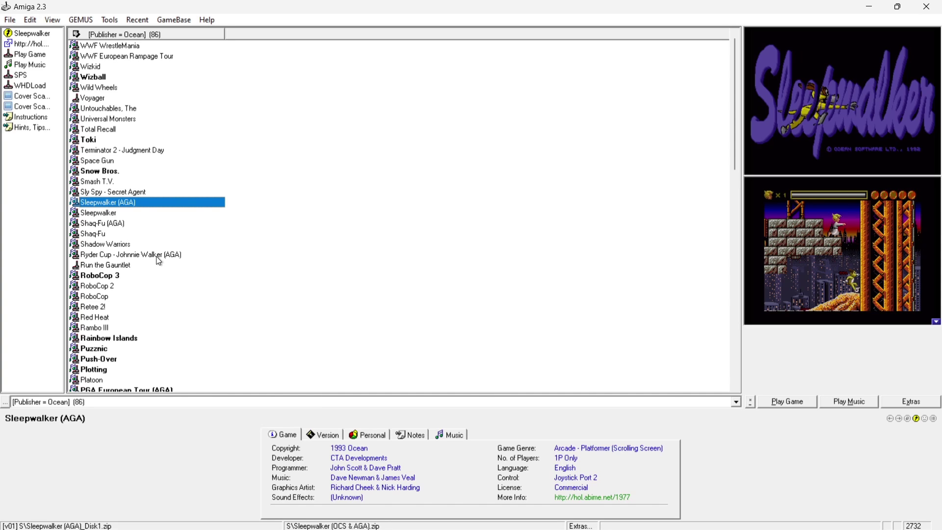
Launch RoboCop 3 in WinUAE and skip the cracktro trainer screen with Enter
{"action": "double_click", "coordinate": [113, 279]}
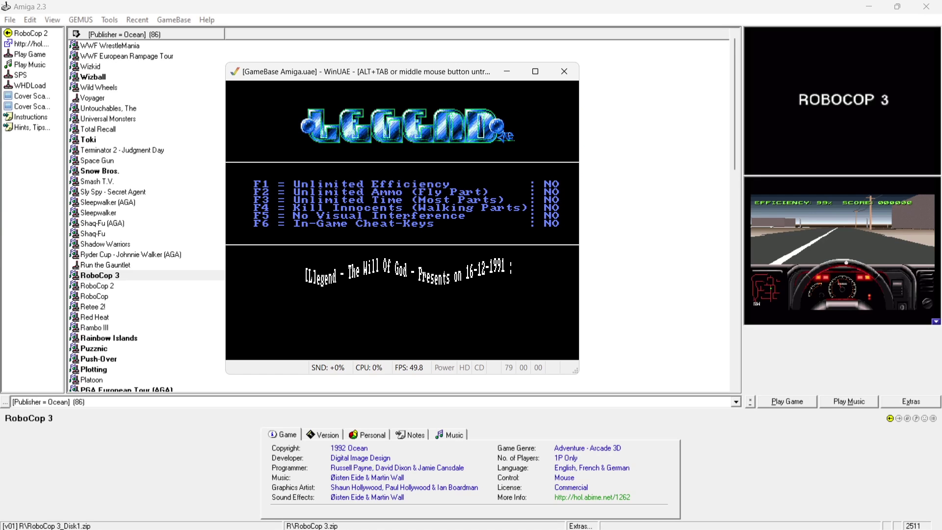
{"action": "key", "text": "Return"}
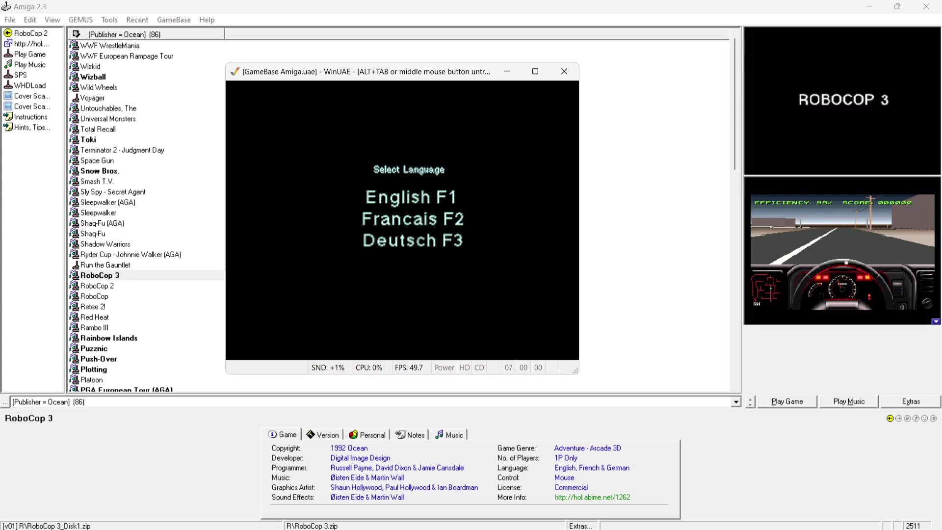
Pick RoboCop 3's language and game mode with F1, then bring up the Gamebase 64 folder's options
{"action": "key", "text": "F1"}
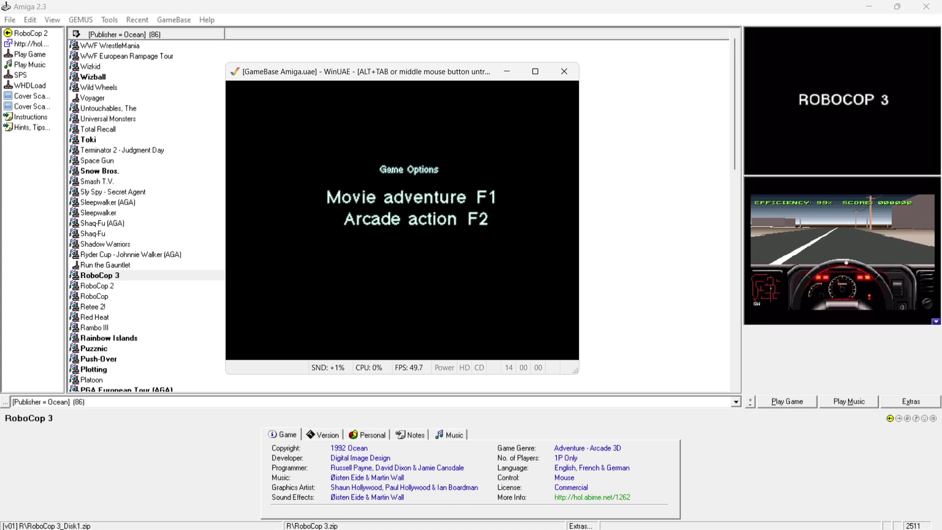
{"action": "key", "text": "F1"}
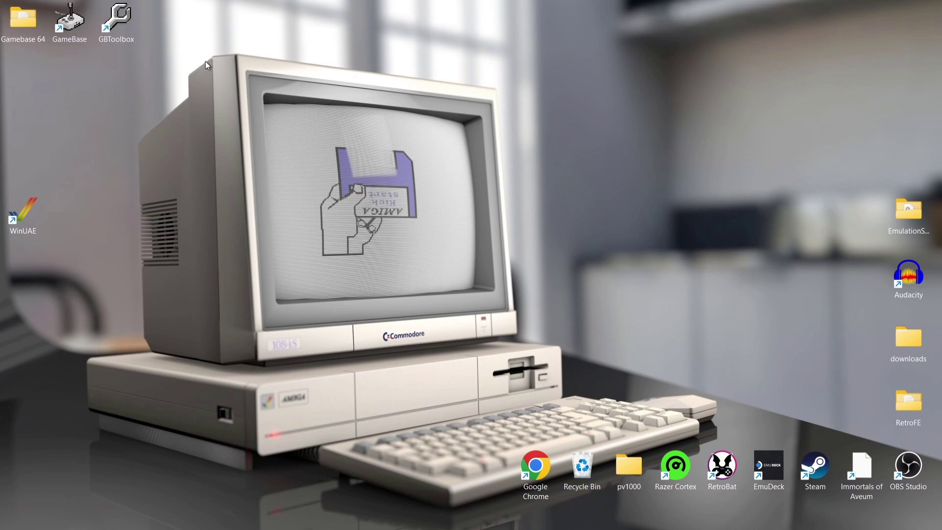
{"action": "right_click", "coordinate": [14, 22]}
Open GameBase Amiga.uae from the Gamebase 64\Amiga 2.3 folder with Notepad
{"action": "left_click", "coordinate": [47, 61]}
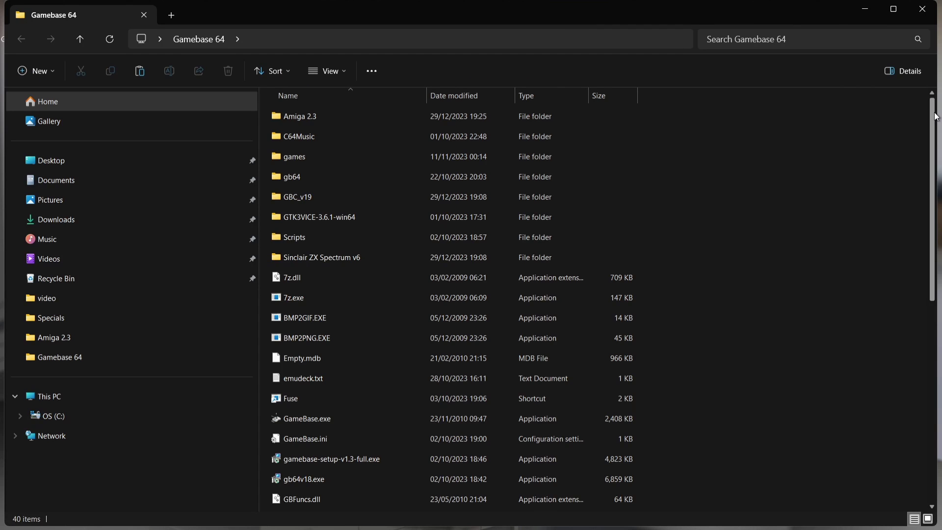
{"action": "double_click", "coordinate": [427, 118]}
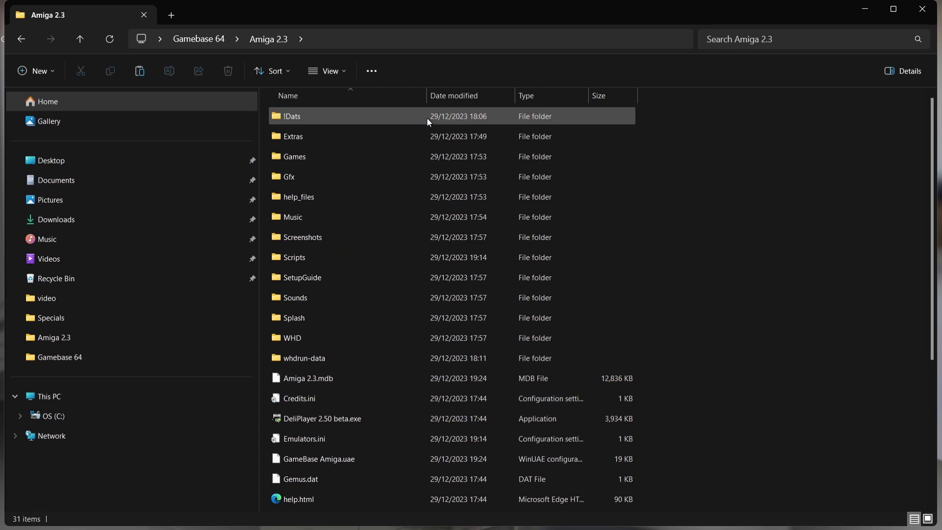
{"action": "left_click_drag", "start_coordinate": [933, 150], "coordinate": [934, 202]}
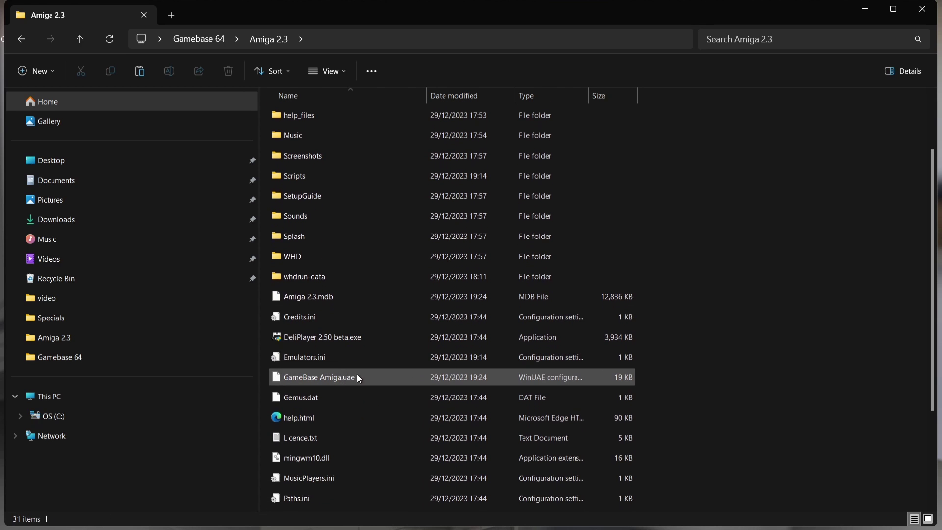
{"action": "left_click", "coordinate": [308, 379]}
{"action": "right_click", "coordinate": [308, 379]}
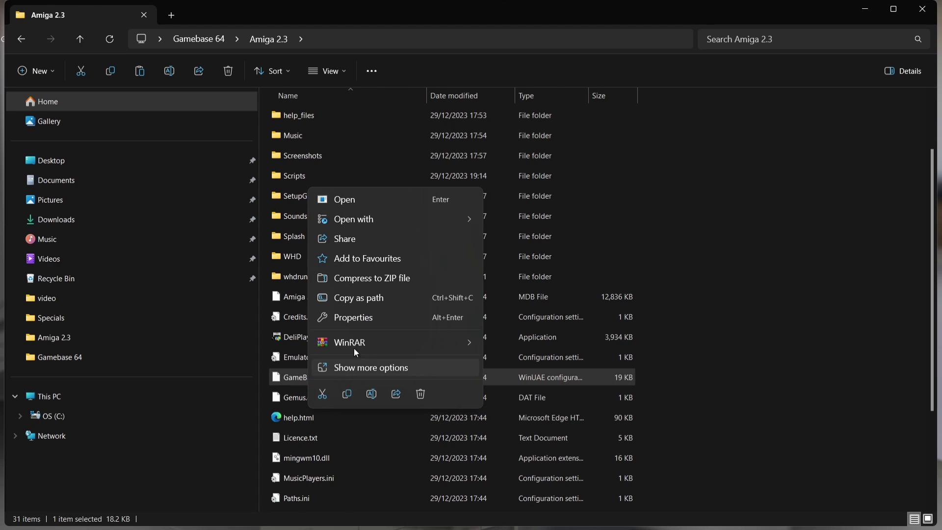
{"action": "mouse_move", "coordinate": [398, 217]}
{"action": "left_click", "coordinate": [537, 240]}
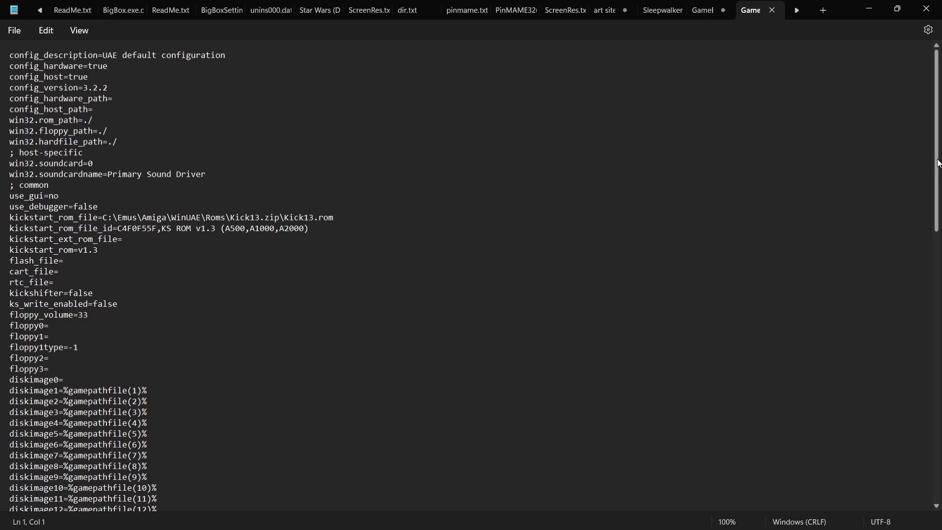
Edit the gfx_fullscreen_amiga line, trying false before settling on true
{"action": "scroll", "coordinate": [938, 187], "scroll_direction": "down", "scroll_amount": 17}
{"action": "scroll", "coordinate": [939, 204], "scroll_direction": "down", "scroll_amount": 11}
{"action": "scroll", "coordinate": [940, 227], "scroll_direction": "down", "scroll_amount": 4}
{"action": "scroll", "coordinate": [941, 236], "scroll_direction": "down", "scroll_amount": 1}
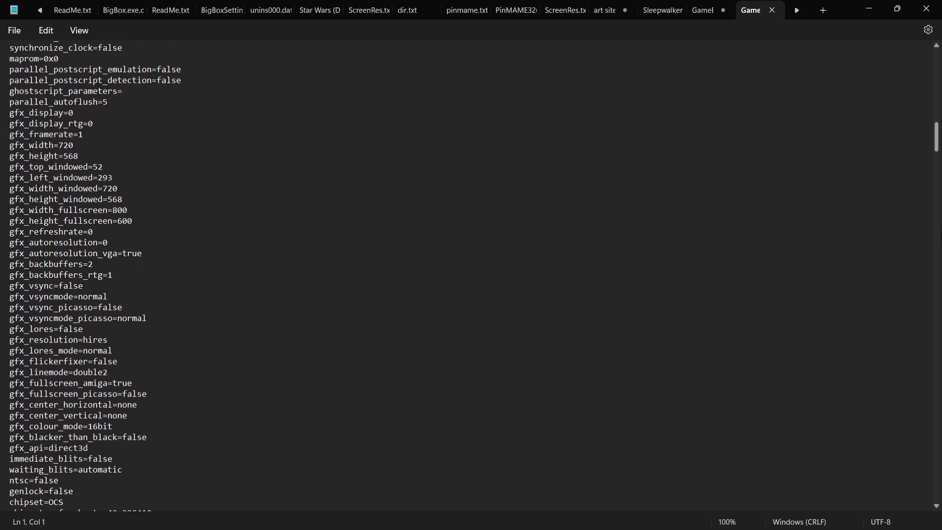
{"action": "left_click", "coordinate": [136, 377]}
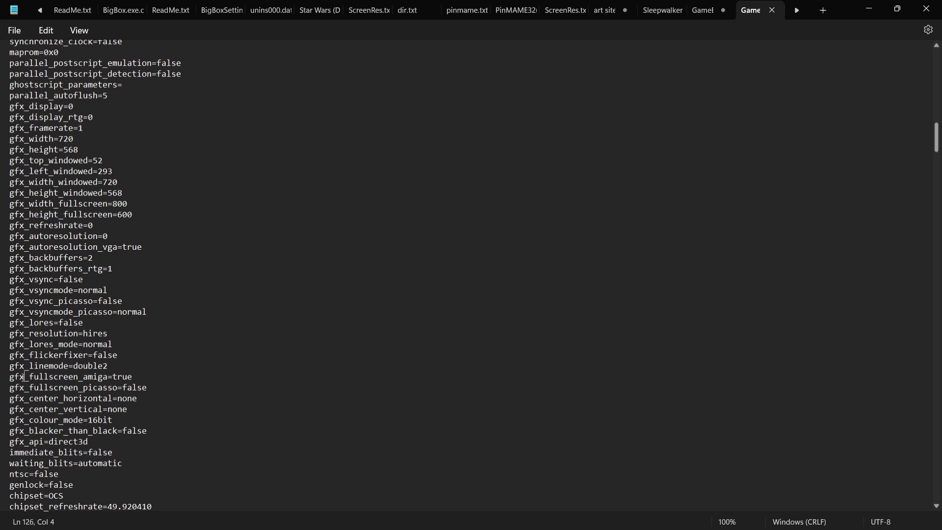
{"action": "left_click_drag", "start_coordinate": [24, 377], "coordinate": [137, 377]}
{"action": "left_click", "coordinate": [137, 377]}
{"action": "key", "text": "BackSpace"}
{"action": "key", "text": "BackSpace"}
{"action": "key", "text": "BackSpace"}
{"action": "key", "text": "BackSpace"}
{"action": "type", "text": "false"}
{"action": "key", "text": "BackSpace"}
{"action": "key", "text": "BackSpace"}
{"action": "key", "text": "BackSpace"}
{"action": "key", "text": "BackSpace"}
{"action": "key", "text": "BackSpace"}
{"action": "type", "text": "true"}
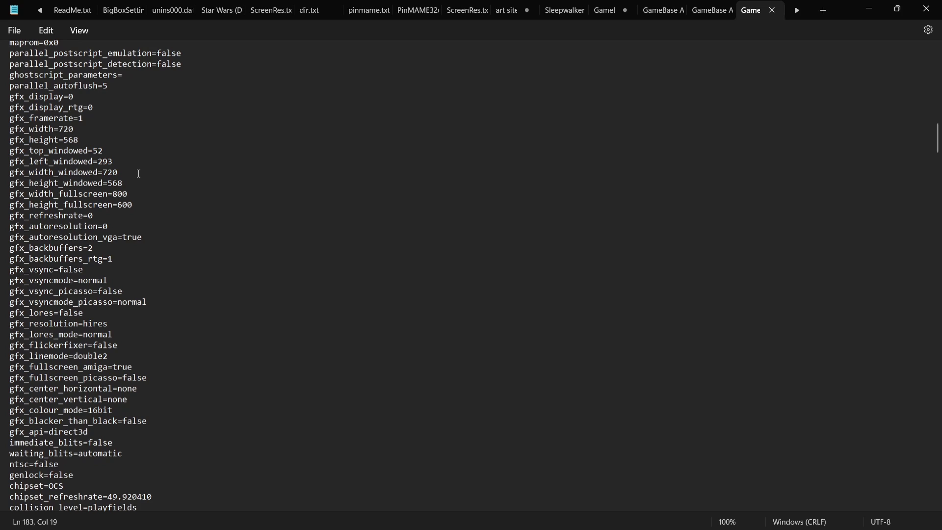
Review the gfx_width_fullscreen=800 and gfx_height_fullscreen size lines
{"action": "left_click_drag", "start_coordinate": [35, 162], "coordinate": [128, 194]}
{"action": "left_click", "coordinate": [54, 206]}
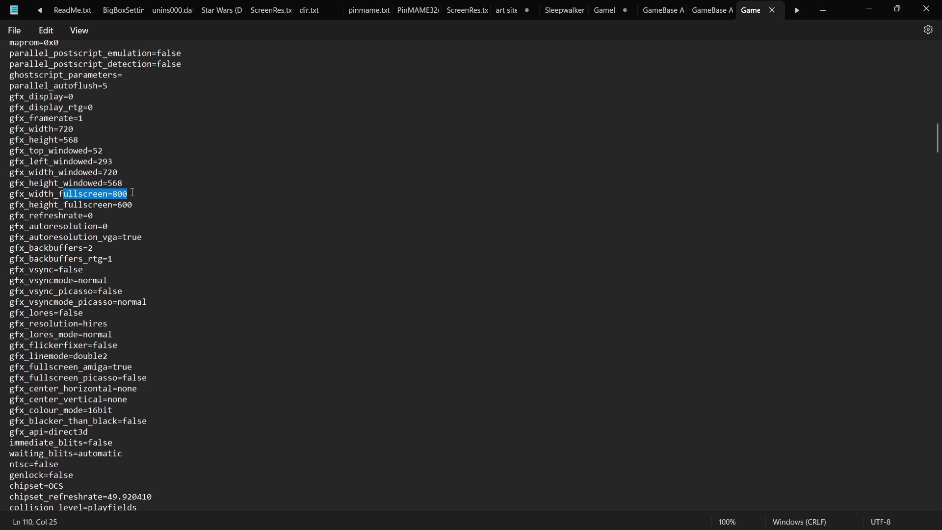
{"action": "left_click", "coordinate": [132, 192]}
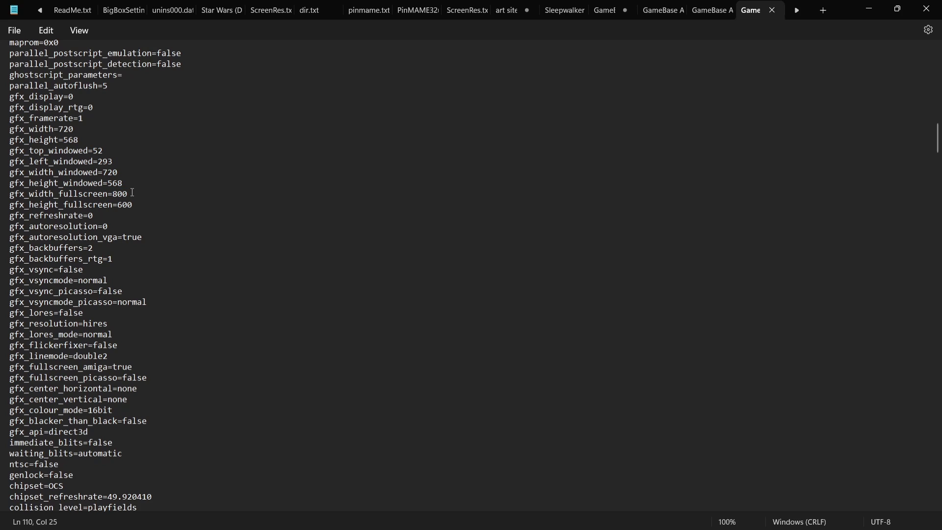
{"action": "left_click", "coordinate": [168, 202]}
{"action": "left_click", "coordinate": [150, 193]}
Open and dismiss Notepad's File menu, then minimise Notepad to show the desktop
{"action": "left_click", "coordinate": [12, 32]}
{"action": "left_click", "coordinate": [28, 112]}
{"action": "left_click", "coordinate": [633, 183]}
{"action": "left_click", "coordinate": [869, 8]}
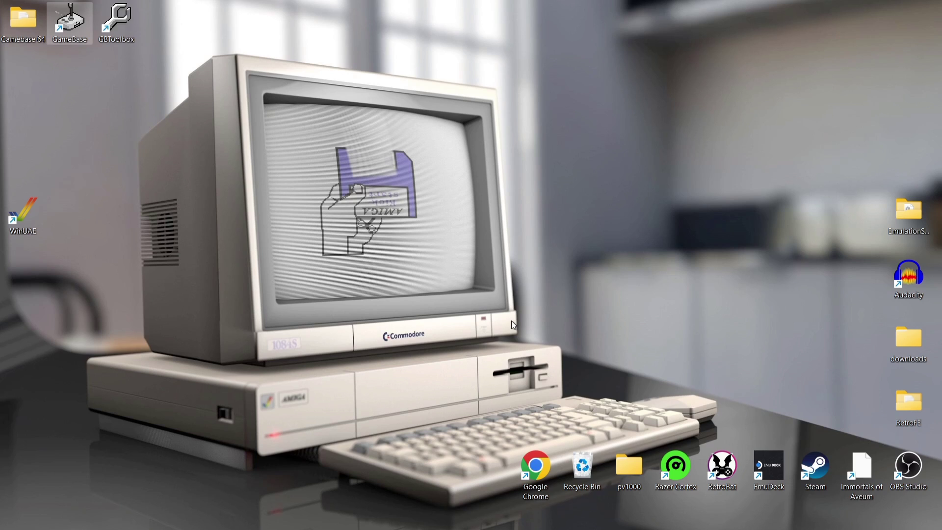
Launch GameBase from the desktop and open the Amiga 2.3 database
{"action": "double_click", "coordinate": [75, 31]}
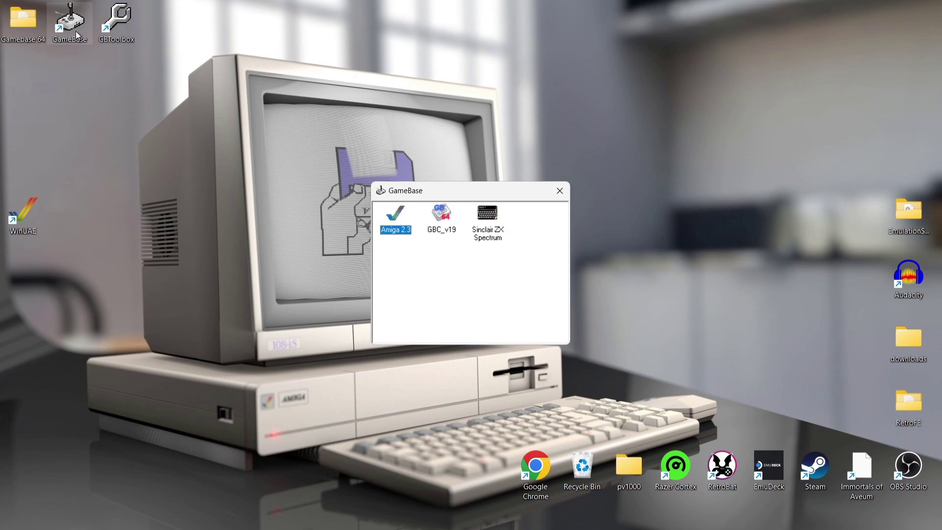
{"action": "double_click", "coordinate": [395, 226]}
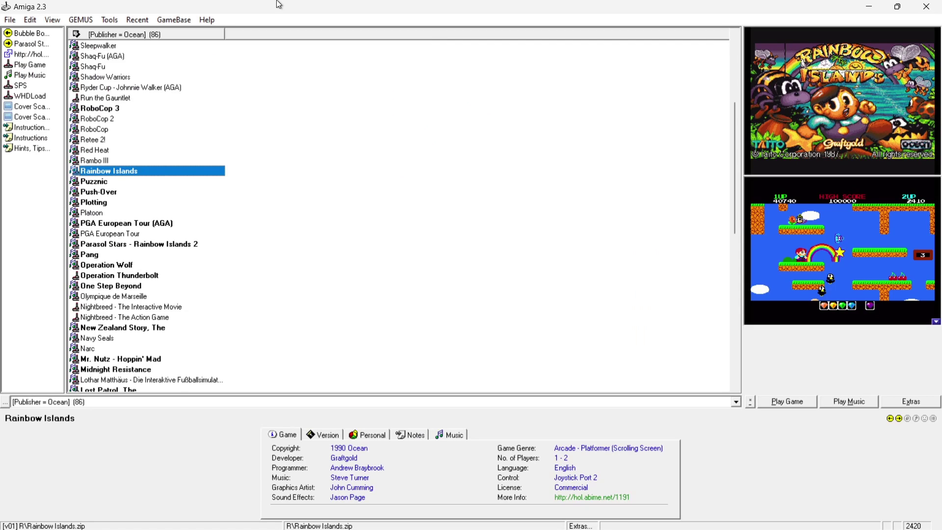
Load the GameBase Amiga Joystick.txt GEMUS script into the WinUAE emulator properties and confirm
{"action": "left_click", "coordinate": [84, 23]}
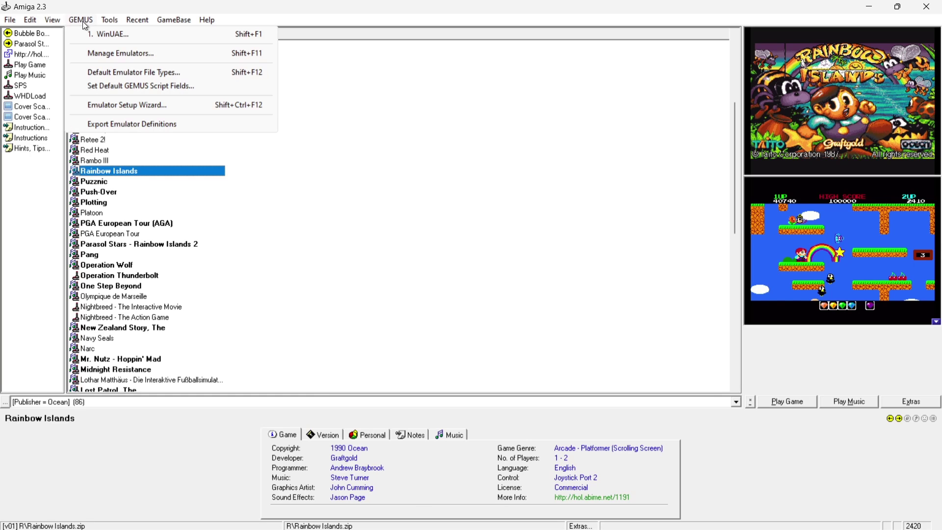
{"action": "left_click", "coordinate": [86, 24]}
{"action": "left_click", "coordinate": [89, 22]}
{"action": "left_click", "coordinate": [93, 34]}
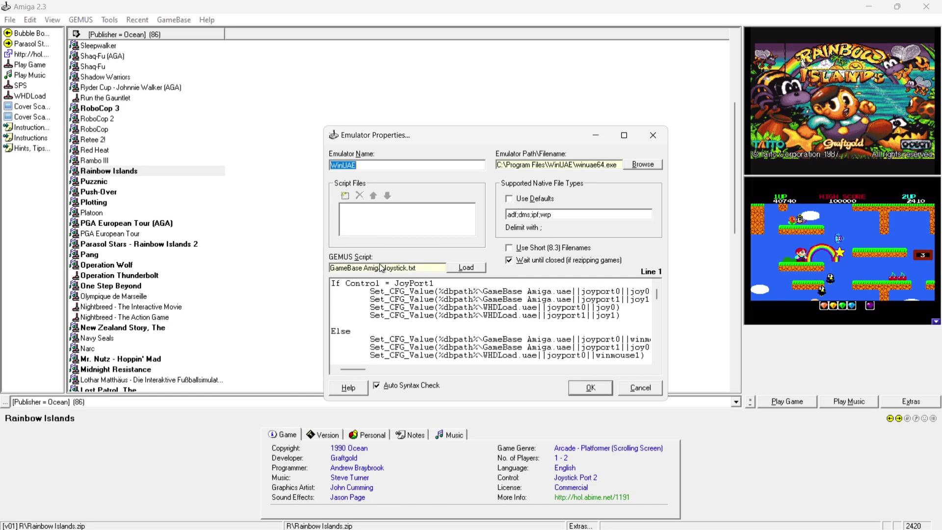
{"action": "left_click", "coordinate": [464, 267]}
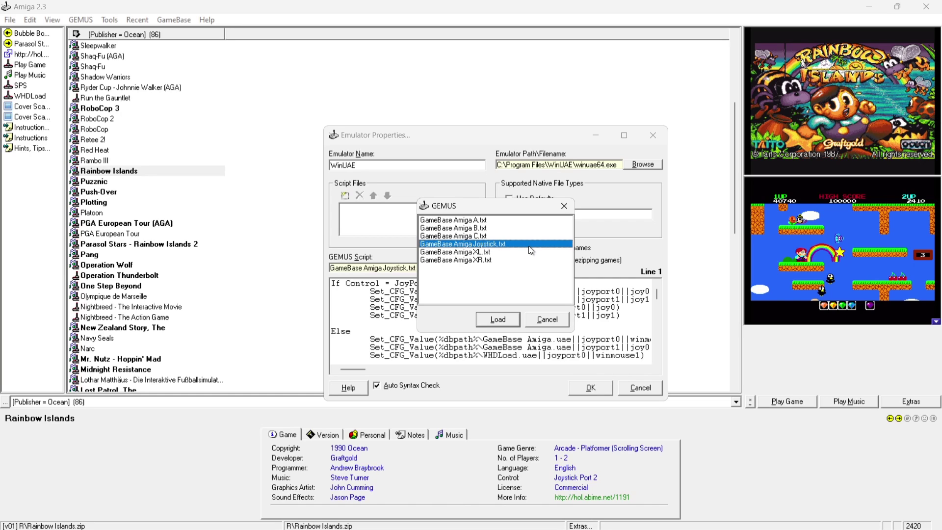
{"action": "left_click", "coordinate": [505, 319]}
{"action": "left_click", "coordinate": [583, 393]}
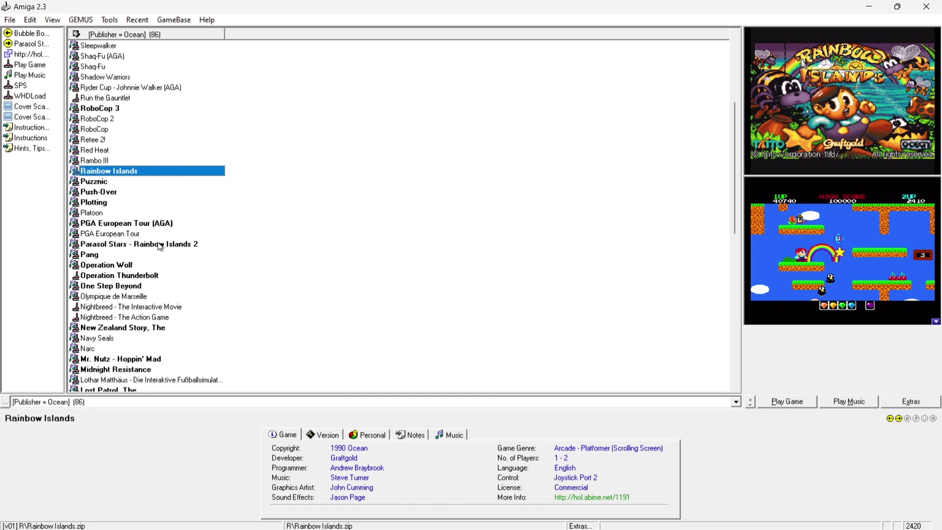
Launch Rainbow Islands in WinUAE and start a one-player game from the Taito title screen
{"action": "double_click", "coordinate": [100, 171]}
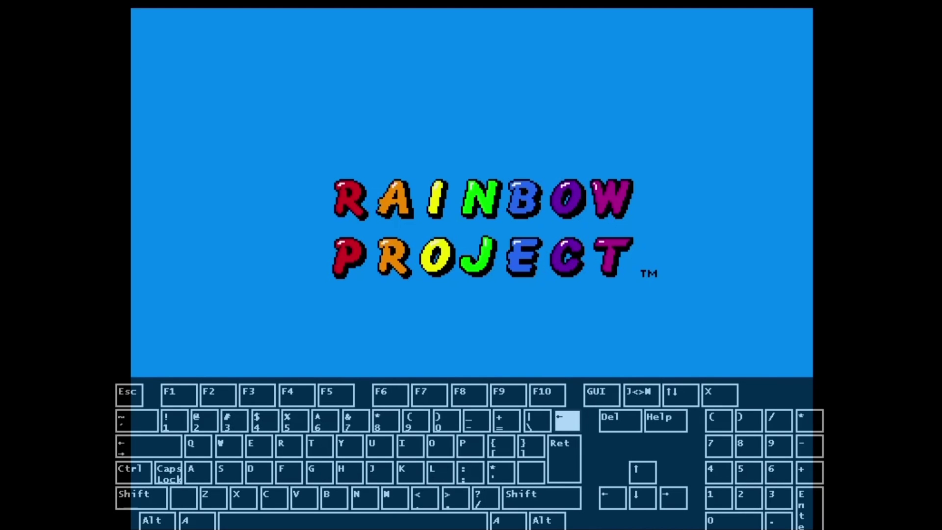
{"action": "key", "text": "Left"}
{"action": "key", "text": "Left"}
{"action": "key", "text": "Left"}
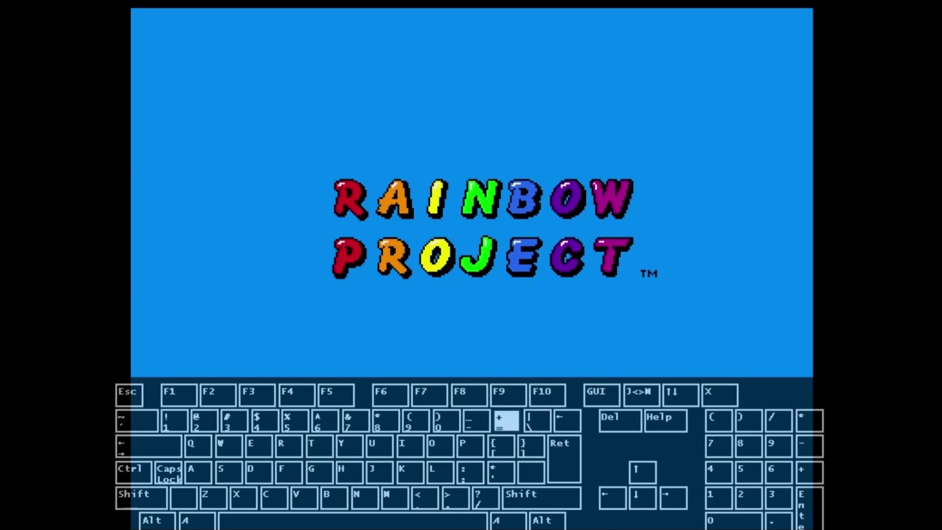
{"action": "key", "text": "Down"}
{"action": "key", "text": "Left"}
{"action": "key", "text": "Left"}
{"action": "key", "text": "Left"}
{"action": "key", "text": "Down"}
{"action": "key", "text": "Right"}
{"action": "key", "text": "Right"}
{"action": "key", "text": "Right"}
{"action": "key", "text": "Up"}
{"action": "key", "text": "Left"}
{"action": "key", "text": "Left"}
{"action": "key", "text": "Left"}
{"action": "key", "text": "Left"}
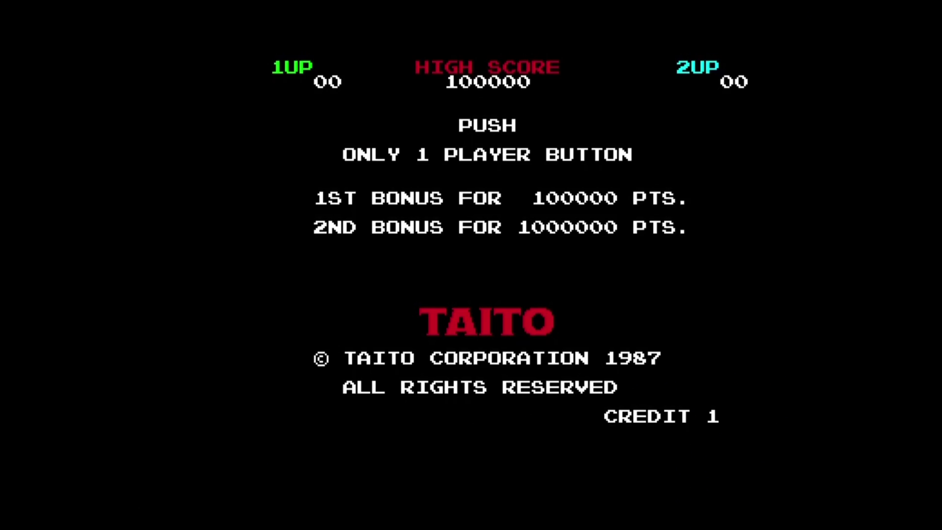
{"action": "key", "text": "Return"}
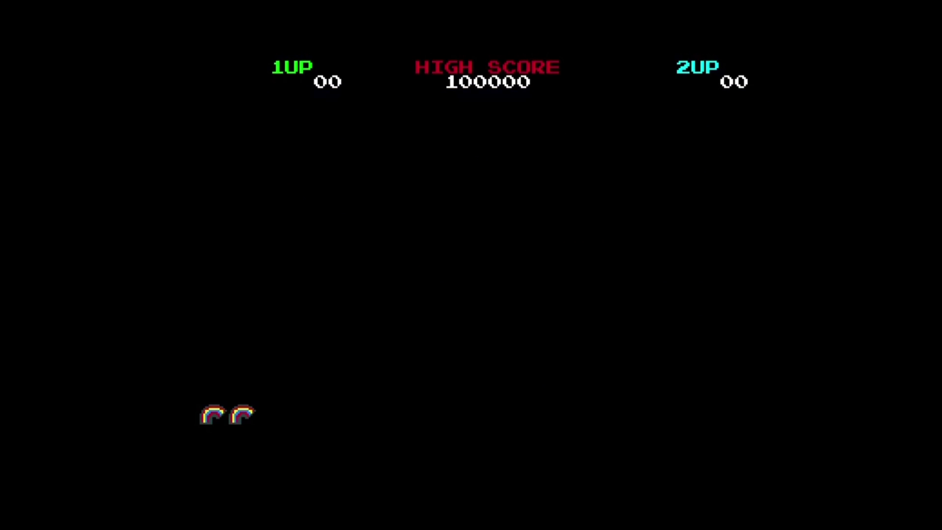
Clear the first Round 1 enemies with rainbows and climb up from the starting platform
{"action": "key", "text": "Right"}
{"action": "key", "text": "z"}
{"action": "key", "text": "x"}
{"action": "key", "text": "x"}
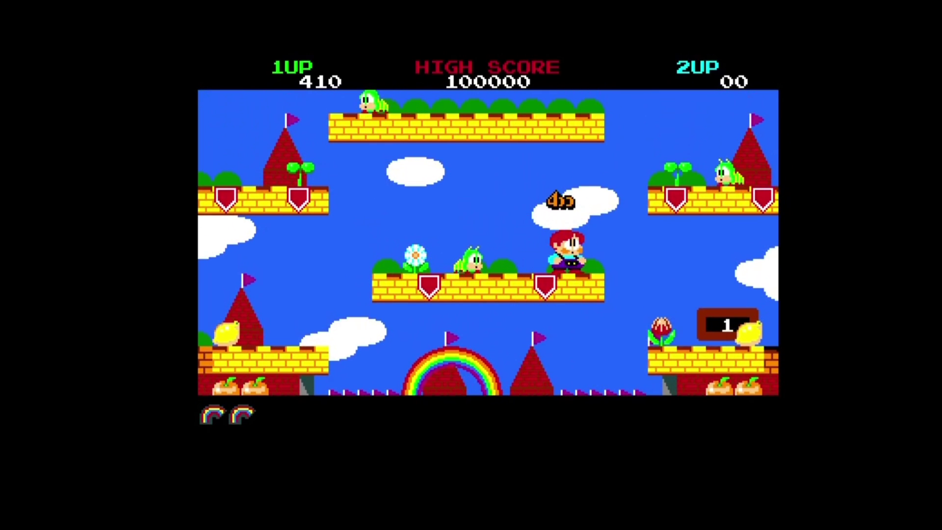
{"action": "key", "text": "Left"}
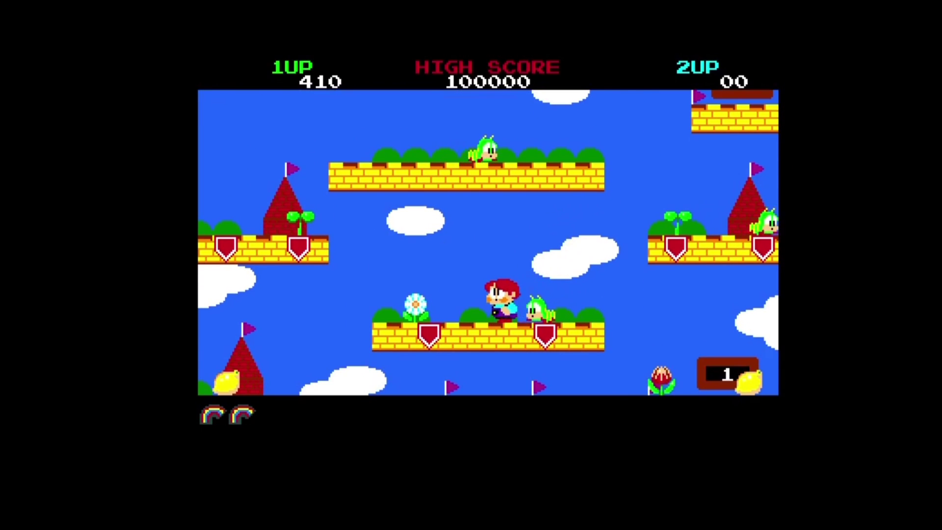
{"action": "key", "text": "z"}
{"action": "key", "text": "x"}
{"action": "key", "text": "z"}
{"action": "key", "text": "Right"}
{"action": "key", "text": "x"}
{"action": "key", "text": "z"}
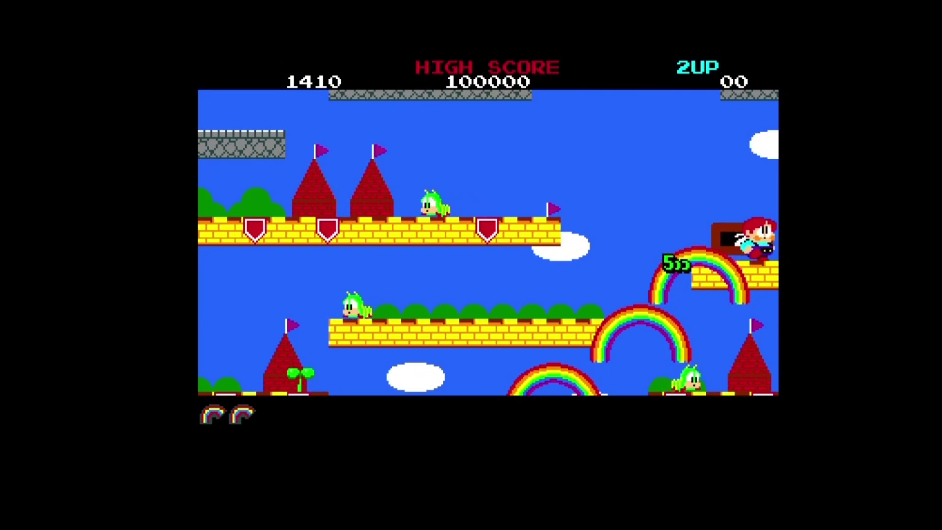
{"action": "key", "text": "Left"}
{"action": "key", "text": "z"}
{"action": "key", "text": "x"}
{"action": "key", "text": "z"}
Keep casting and climbing rainbows left and right higher up the level
{"action": "key", "text": "Left"}
{"action": "key", "text": "z"}
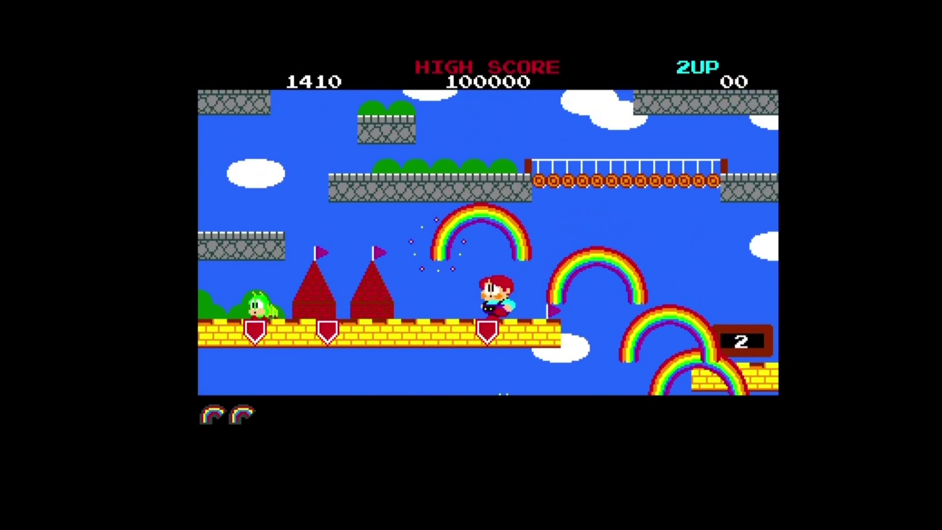
{"action": "key", "text": "z"}
{"action": "key", "text": "Right"}
{"action": "key", "text": "z"}
{"action": "key", "text": "x"}
{"action": "key", "text": "Right"}
{"action": "key", "text": "x"}
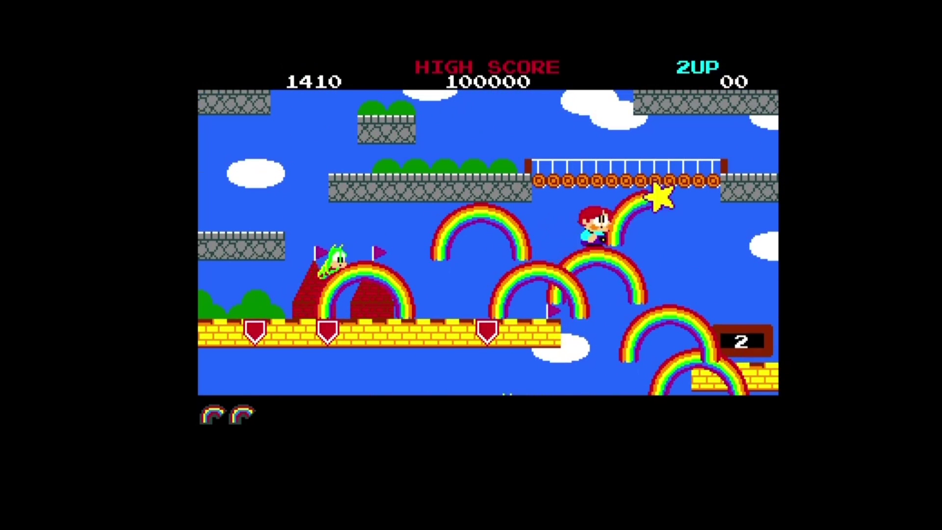
{"action": "key", "text": "Left"}
{"action": "key", "text": "z"}
{"action": "key", "text": "Left"}
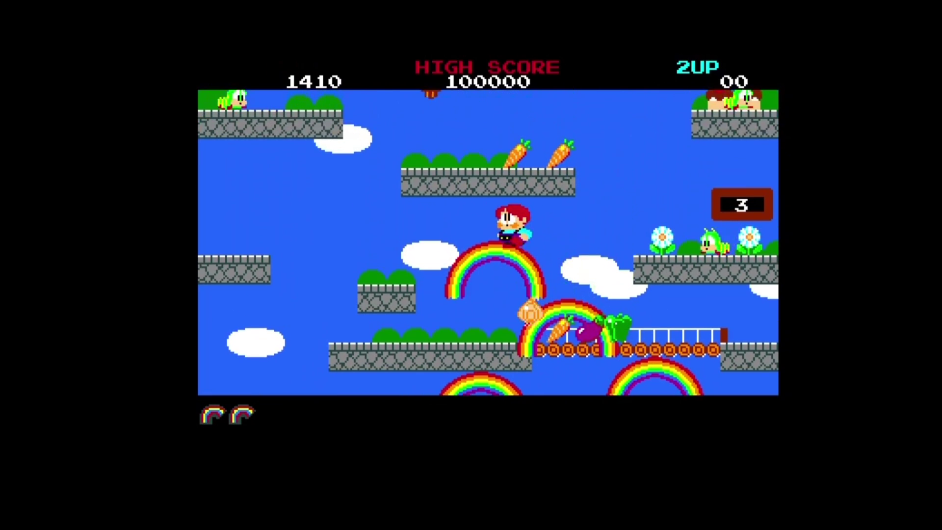
{"action": "key", "text": "z"}
{"action": "key", "text": "Right"}
{"action": "key", "text": "z"}
{"action": "key", "text": "x"}
Climb to the G goal sign and collect the GOAL IN bonus items, reaching 5570 points
{"action": "key", "text": "Left"}
{"action": "key", "text": "z"}
{"action": "key", "text": "Right"}
{"action": "key", "text": "z"}
{"action": "key", "text": "Right"}
{"action": "key", "text": "z"}
{"action": "key", "text": "x"}
{"action": "key", "text": "z"}
{"action": "key", "text": "z"}
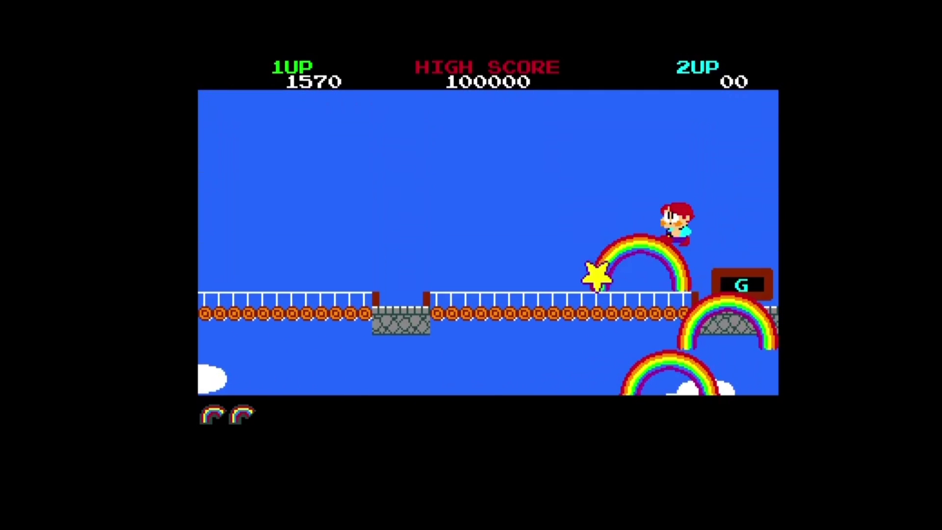
{"action": "key", "text": "Left"}
{"action": "key", "text": "Left"}
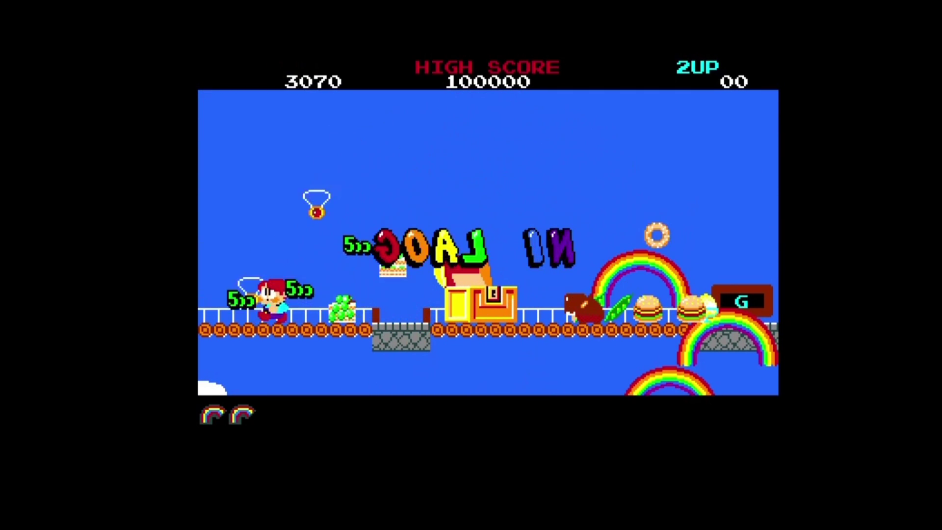
{"action": "key", "text": "Right"}
{"action": "key", "text": "Right"}
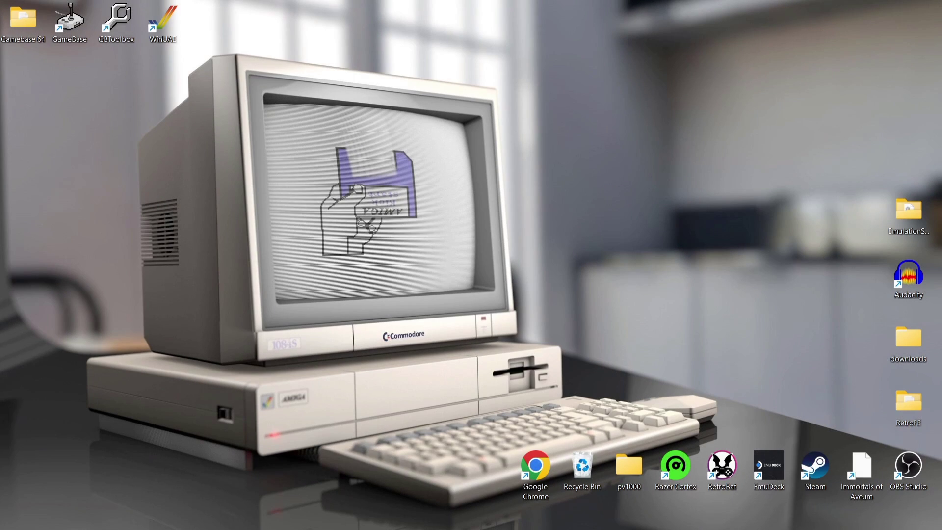